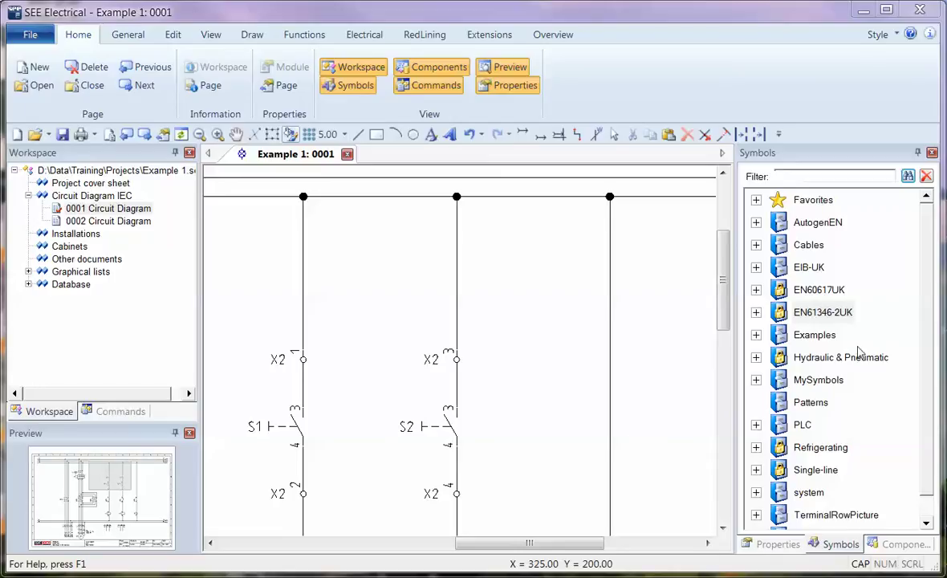
Place the EN61346-2UK '1 terminal 90° vertical' symbol on the third conductor
click(757, 313)
drag(924, 249, 923, 425)
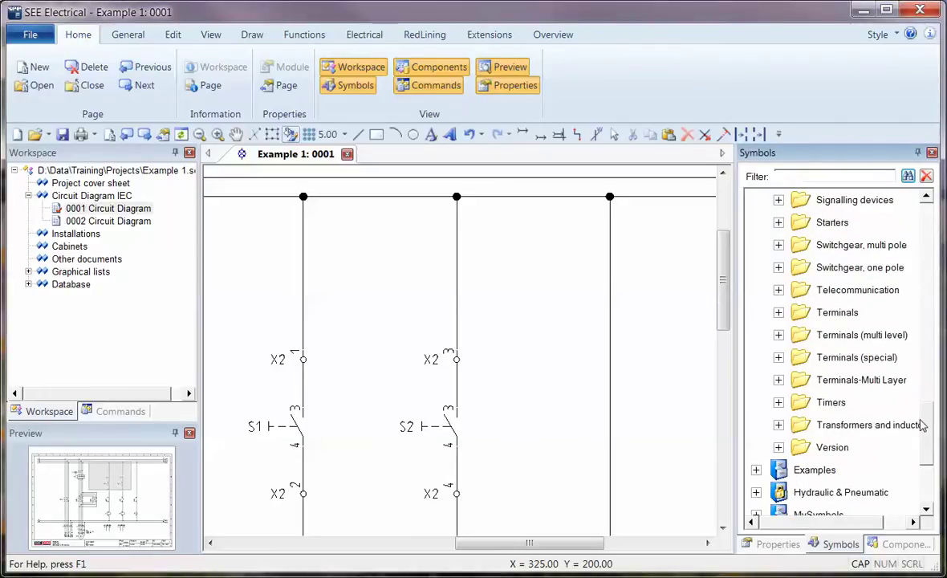
click(778, 313)
click(865, 268)
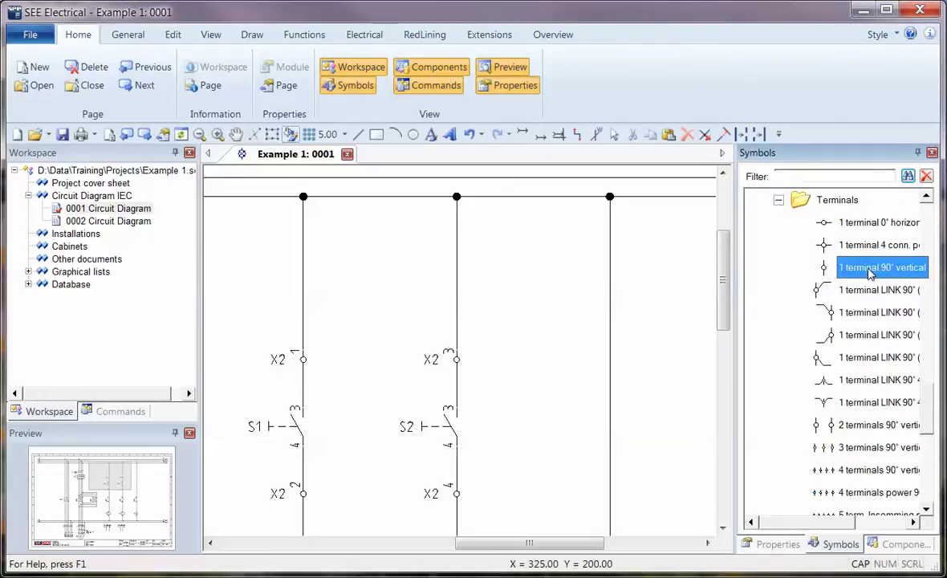
click(616, 349)
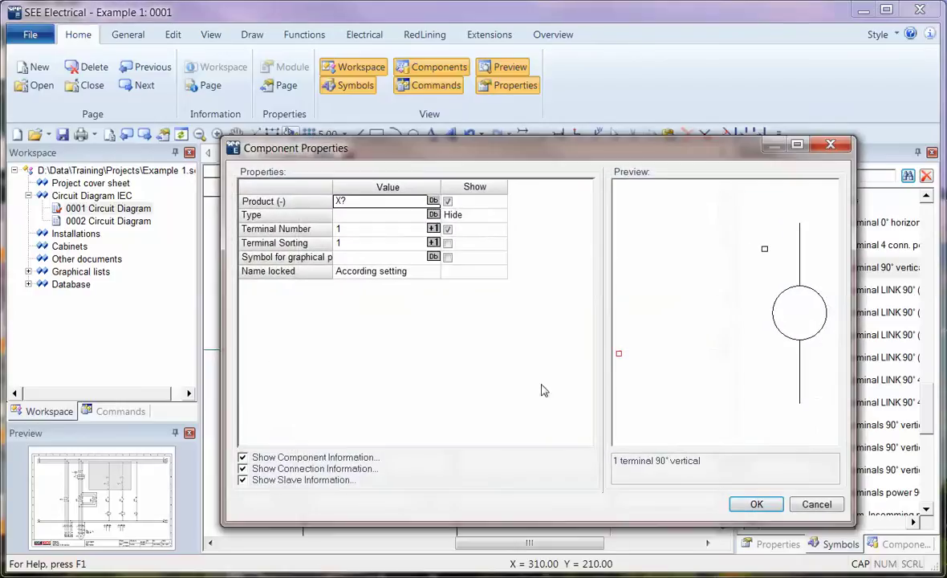
Set the terminal's product designation to X2 with terminal number 5
click(339, 201)
text(X2)
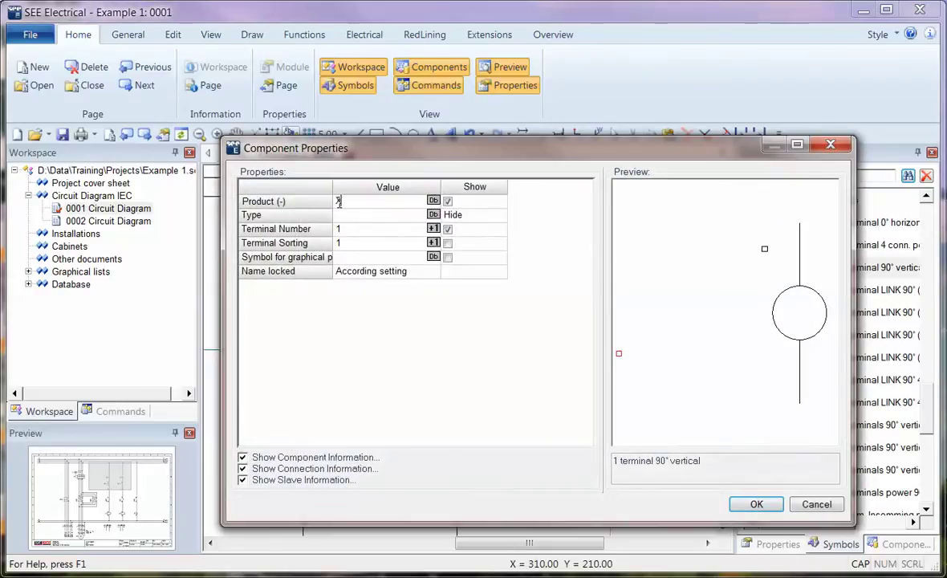
click(335, 229)
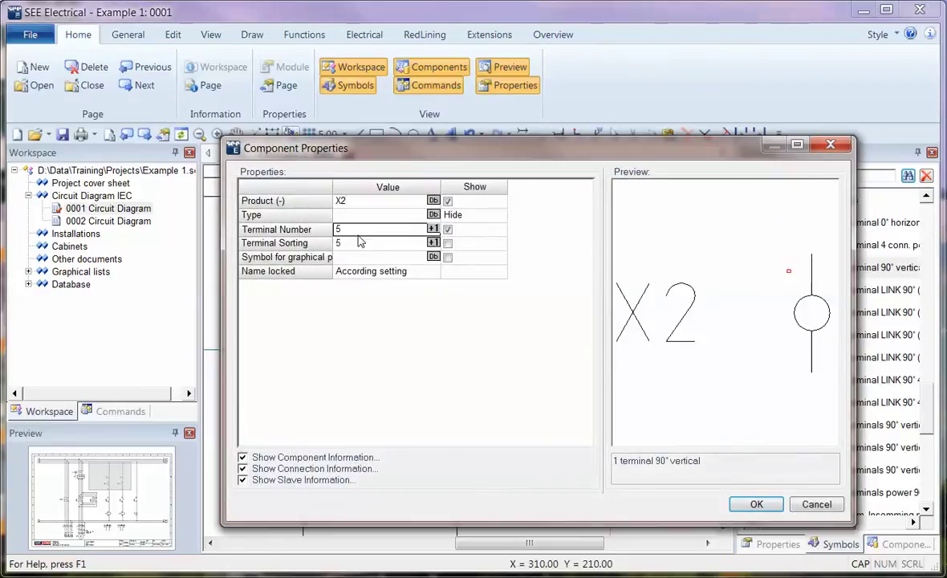
click(756, 503)
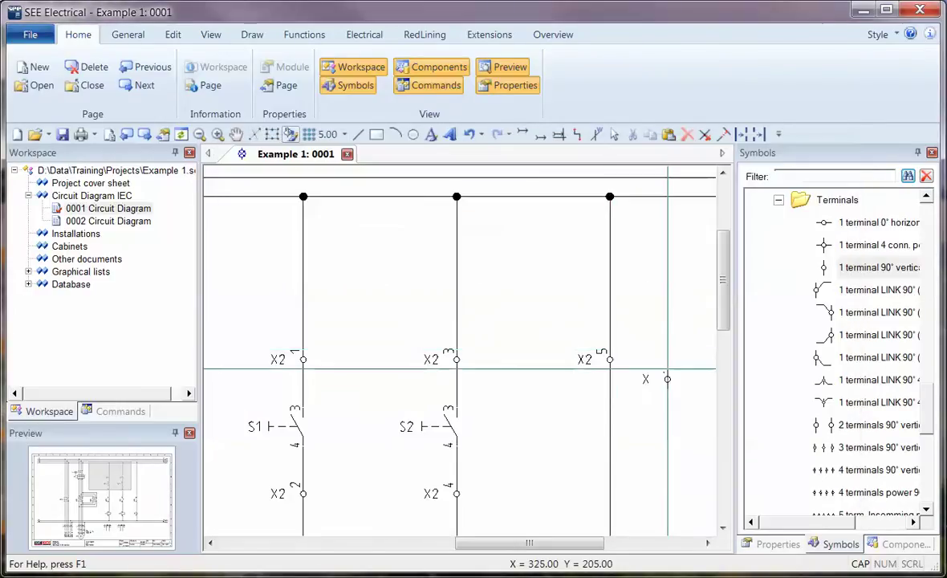
Give the conductor wires wire number 1
double_click(612, 311)
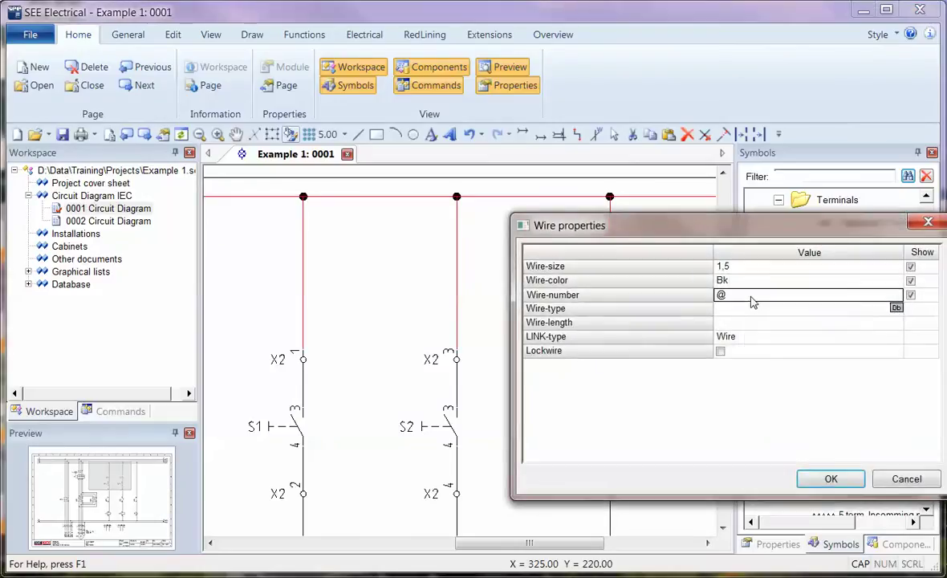
text(1)
click(812, 478)
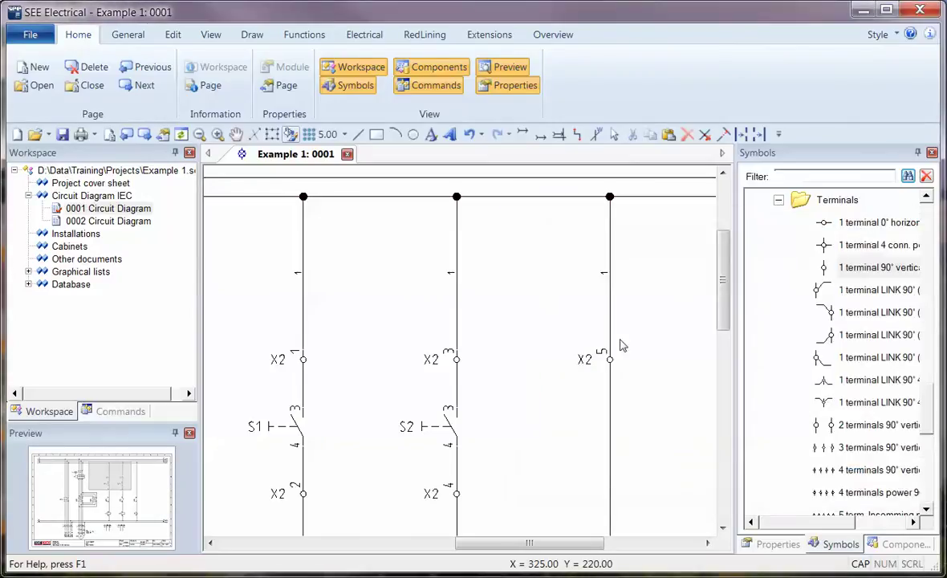
Number the wire below terminal X2 as 1 too, accepting the duplicate-number warning
double_click(610, 447)
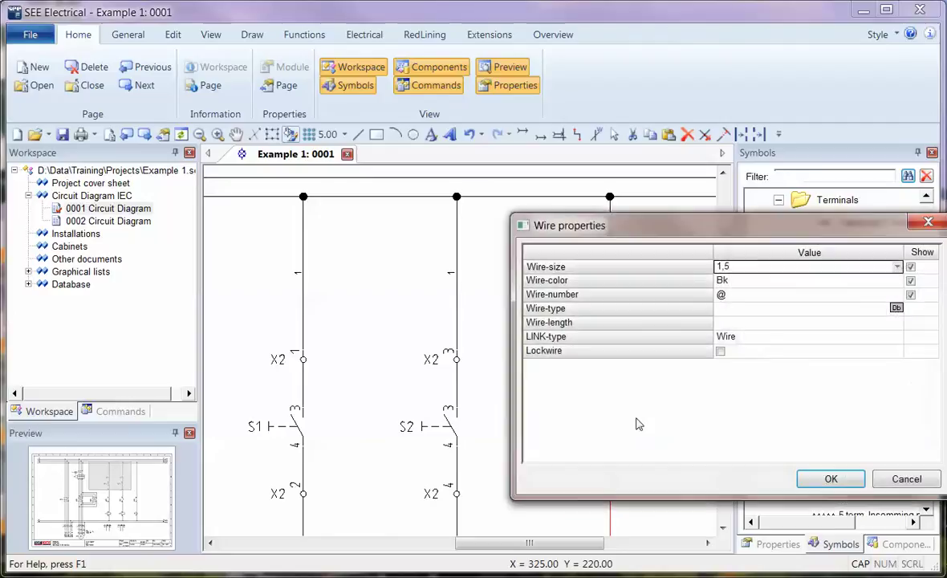
text(1)
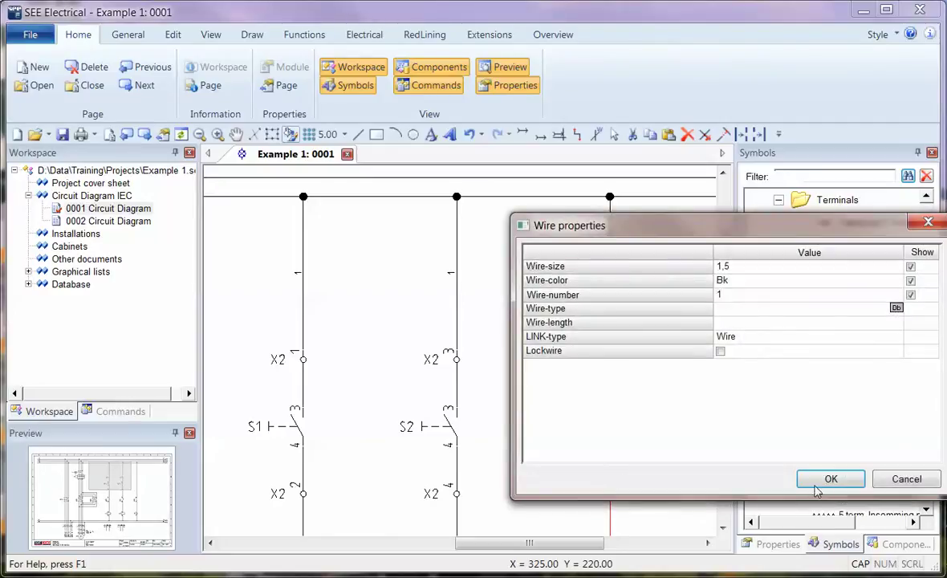
click(831, 479)
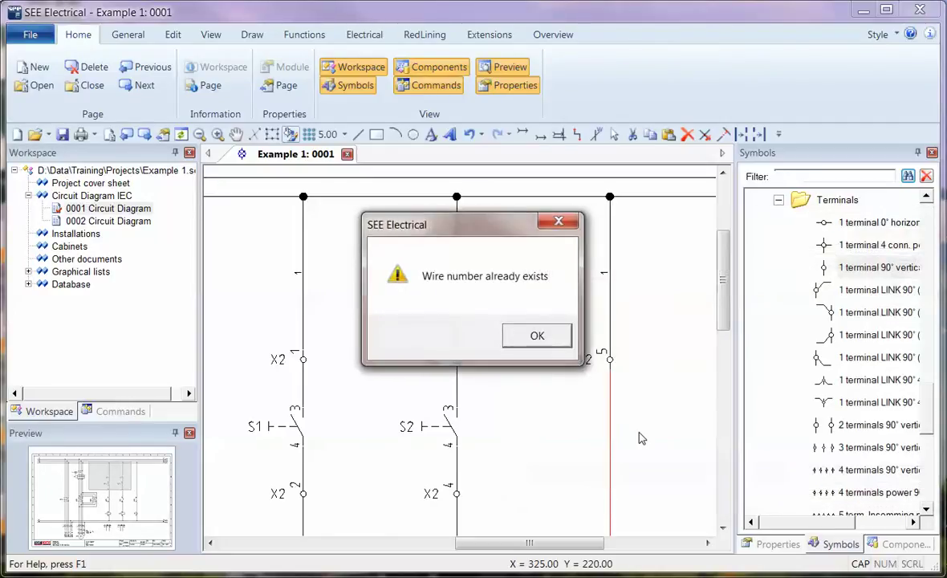
click(537, 337)
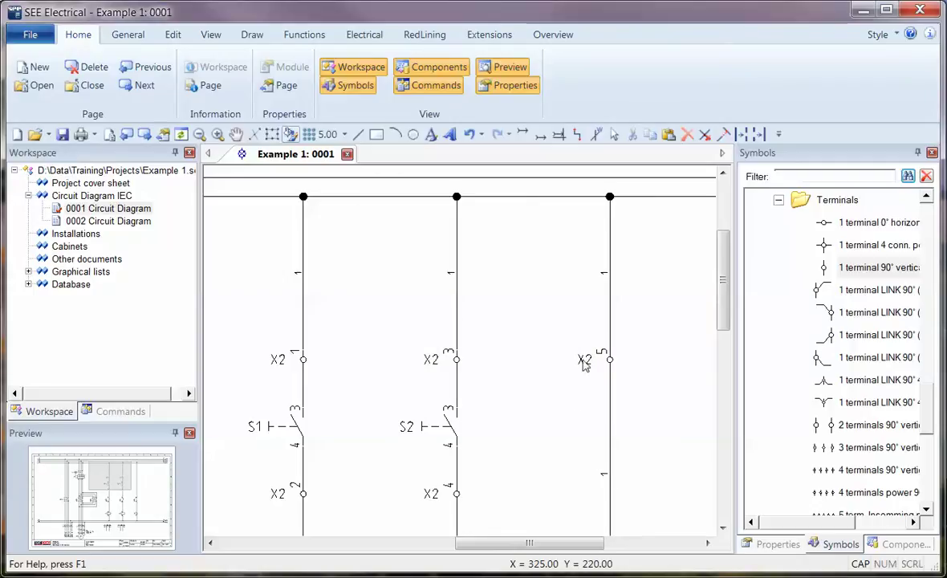
double_click(610, 473)
Clear the wire numbers from both wires
click(746, 296)
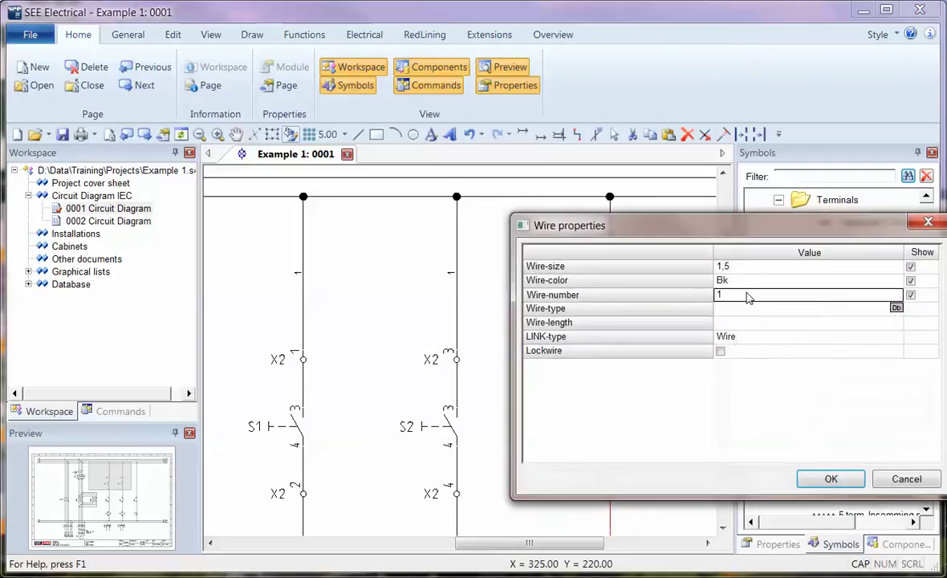
key(BackSpace)
click(831, 479)
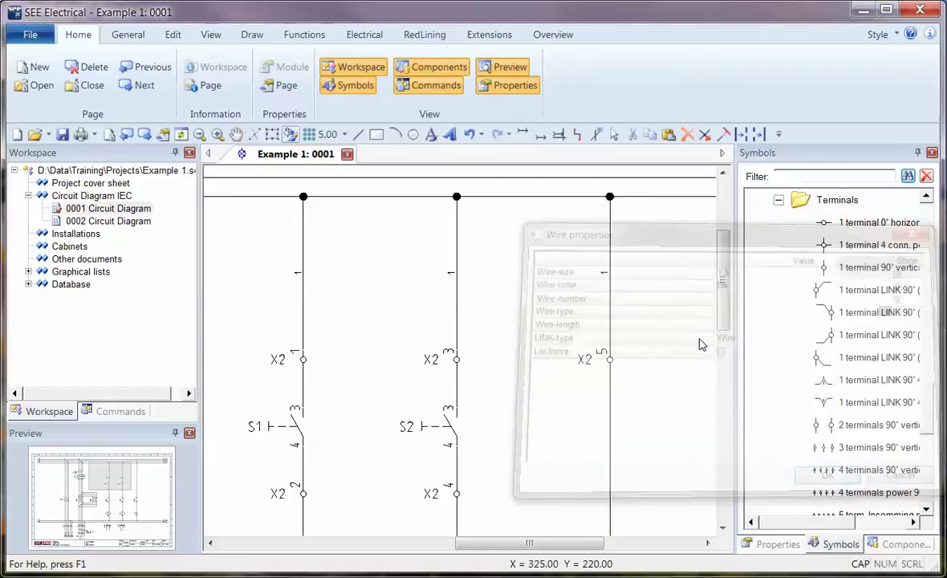
click(748, 296)
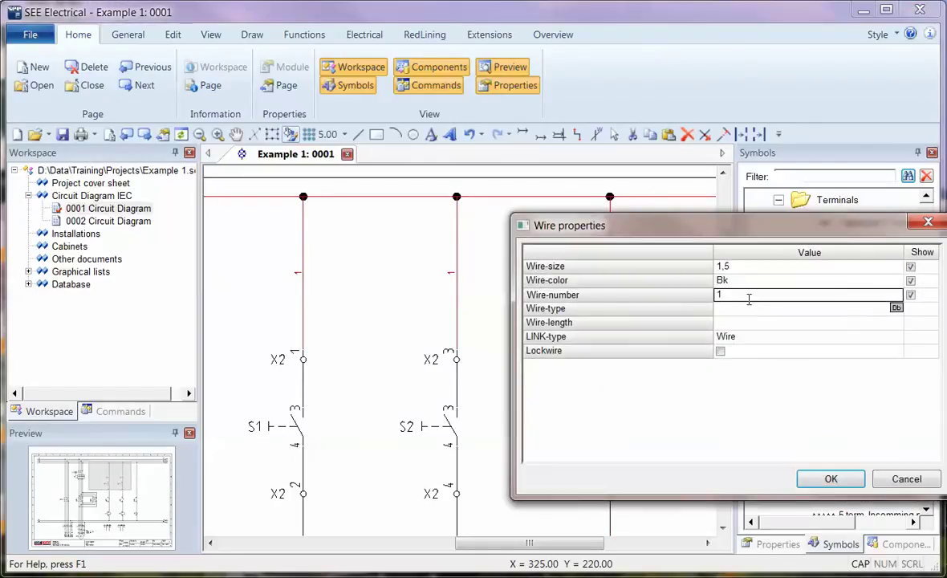
key(BackSpace)
click(811, 474)
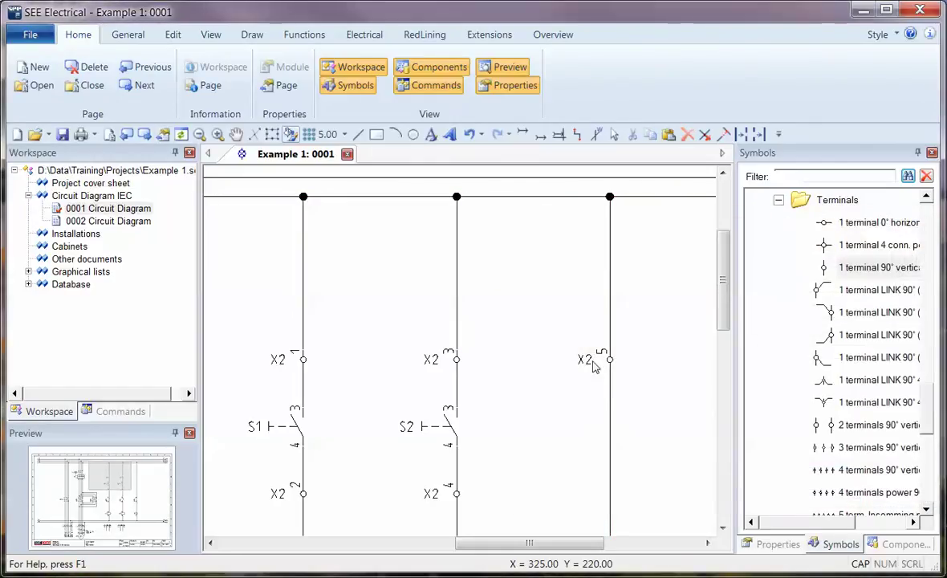
Move terminal X2 5 into empty space between conductors and explode it
click(522, 380)
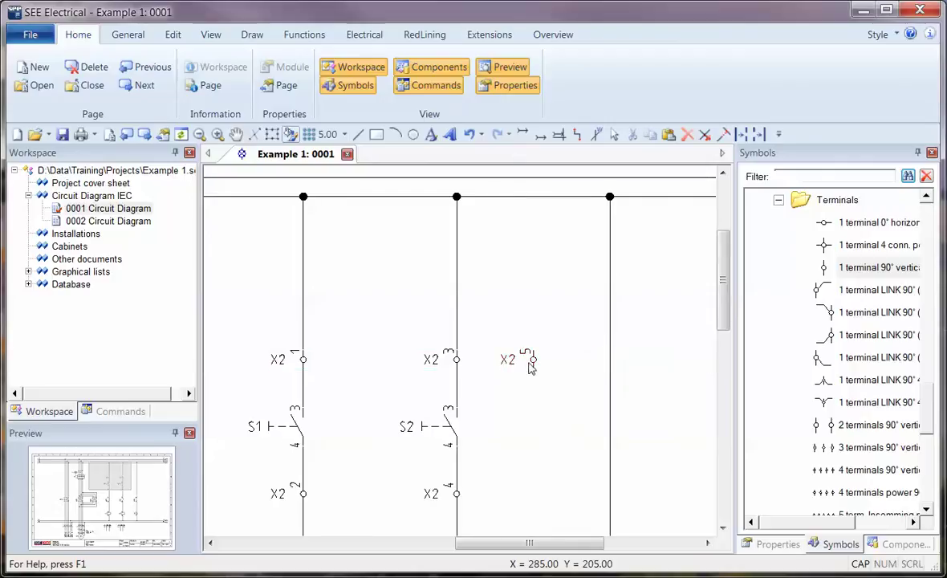
scroll(528, 353, up, 2)
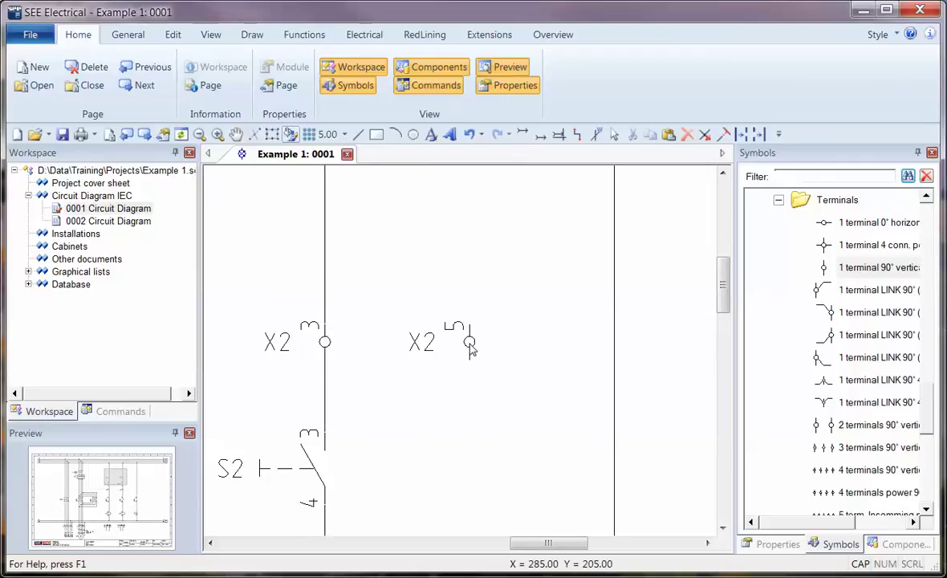
click(472, 345)
right_click(472, 345)
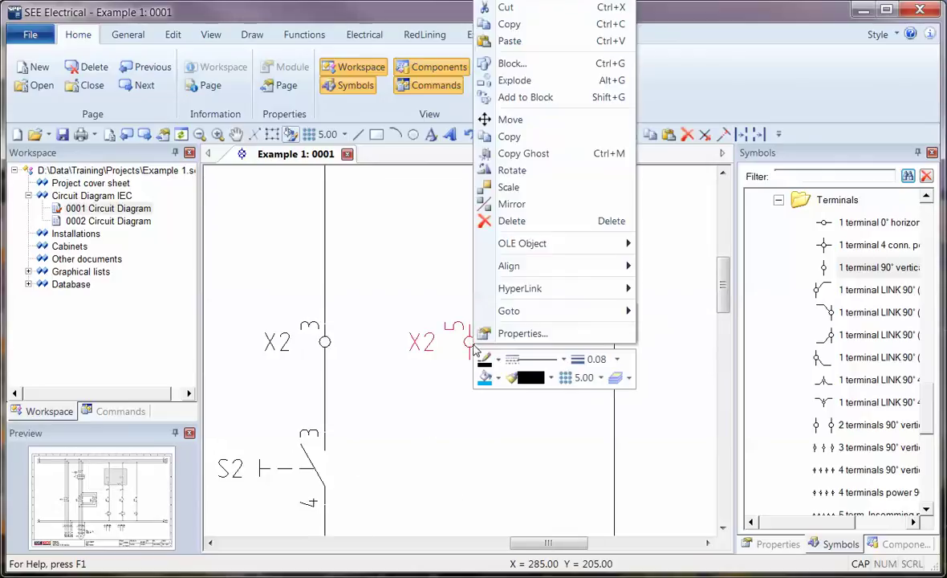
click(517, 80)
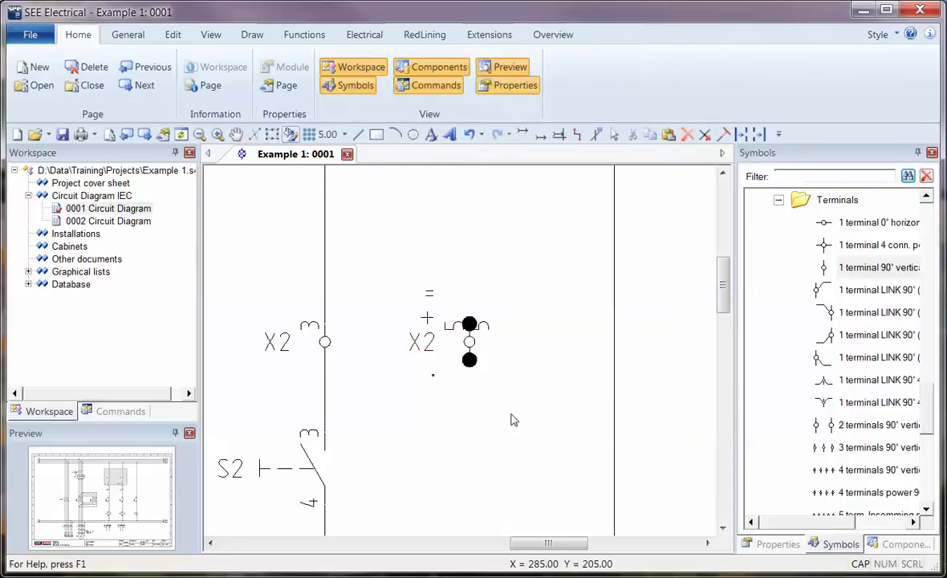
Window-select the exploded terminal pieces and start a Block definition
drag(516, 434, 402, 252)
right_click(539, 306)
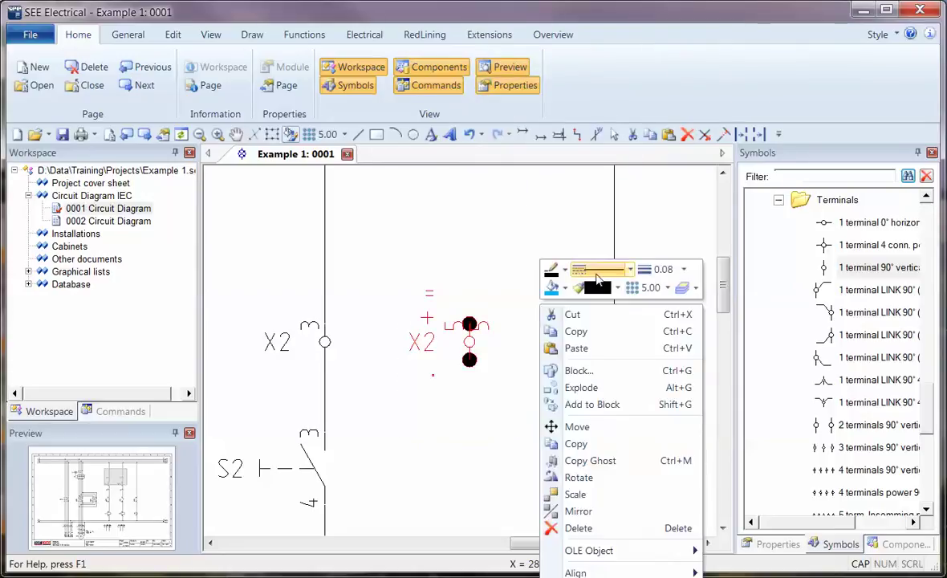
click(591, 371)
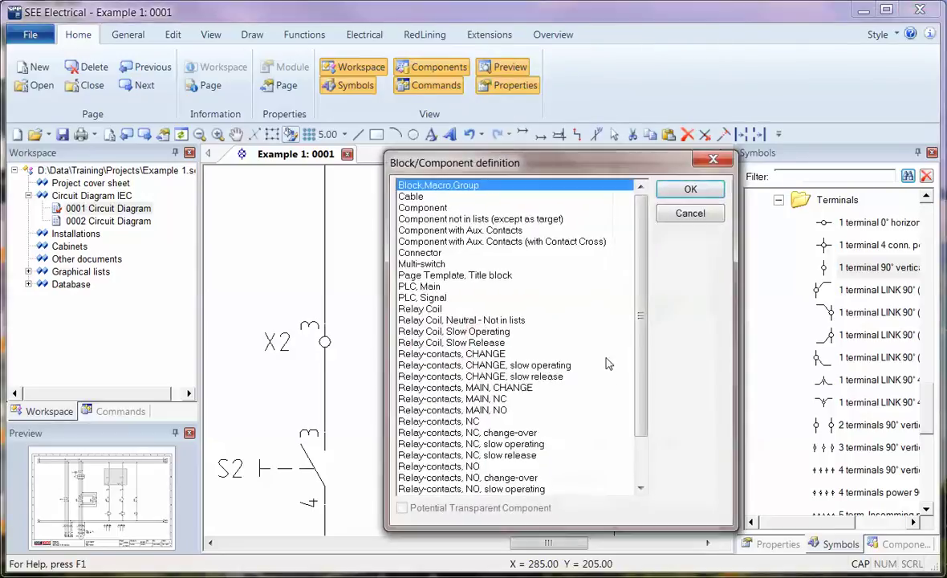
Define the pieces as a potential-transparent Terminal component, declining multi-level terminal
scroll(630, 399, down, 2)
click(531, 477)
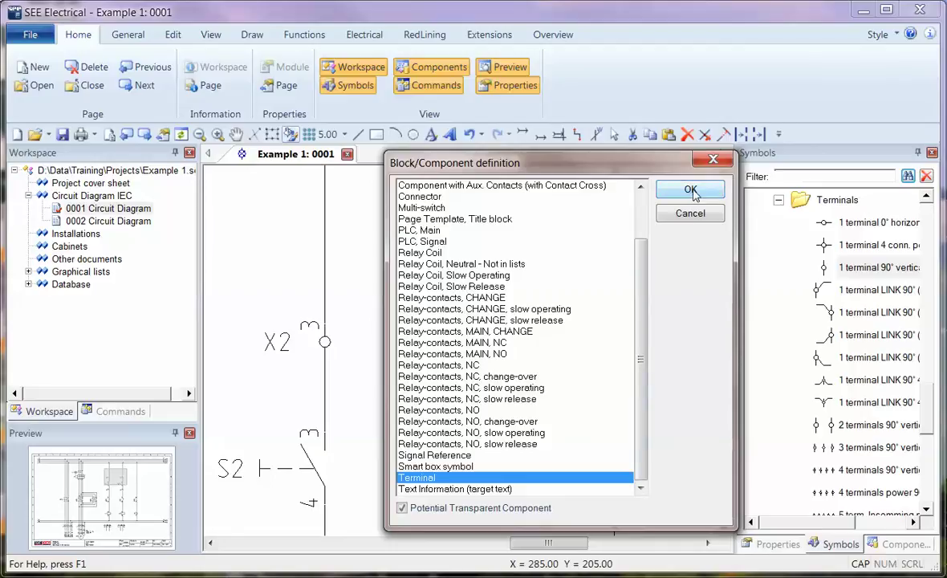
click(691, 190)
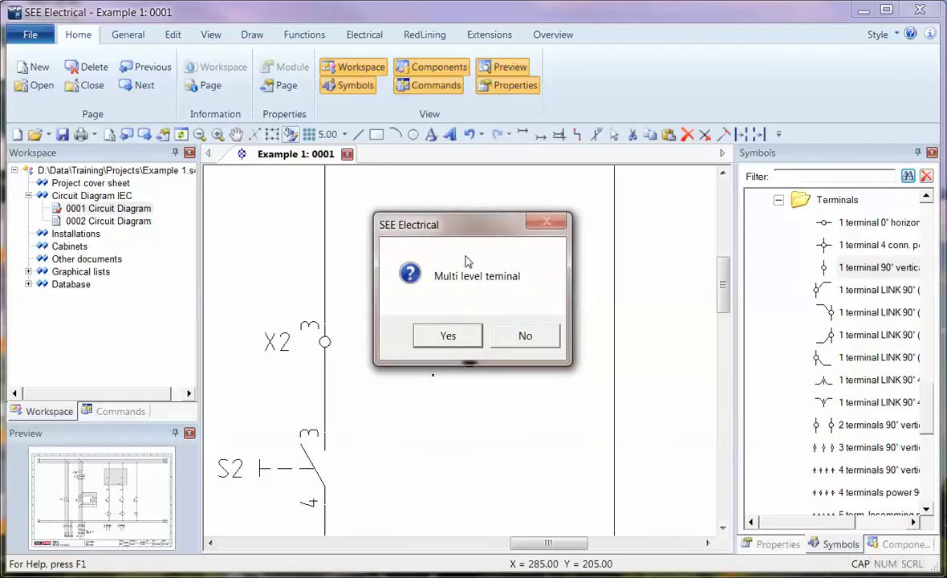
click(527, 337)
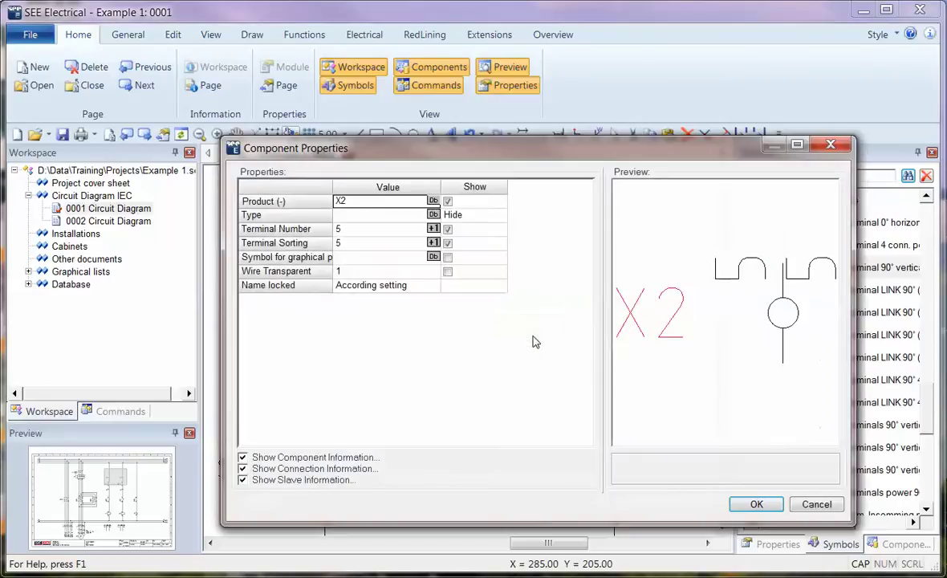
Place the new X2 terminal and uncheck Show for its Terminal Sorting value
click(753, 502)
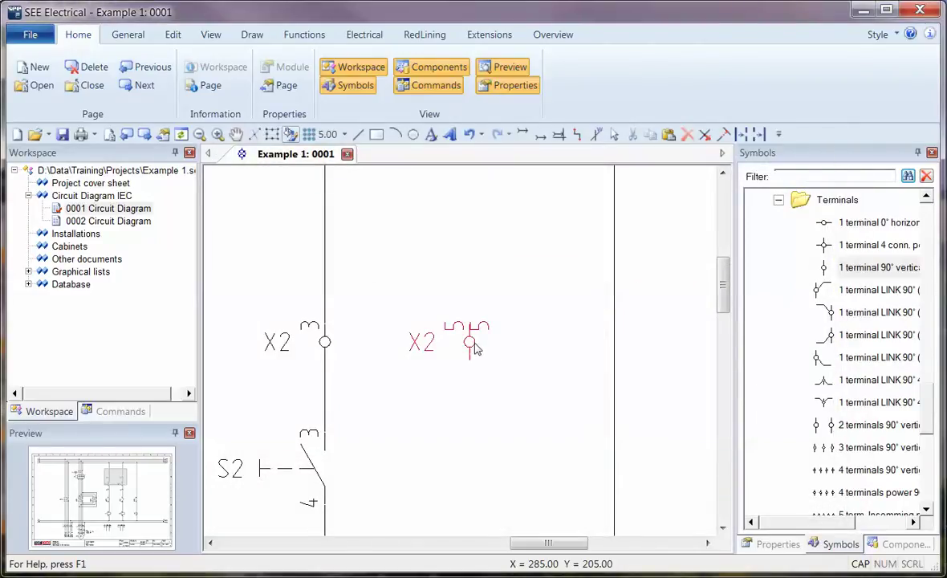
click(474, 348)
click(448, 244)
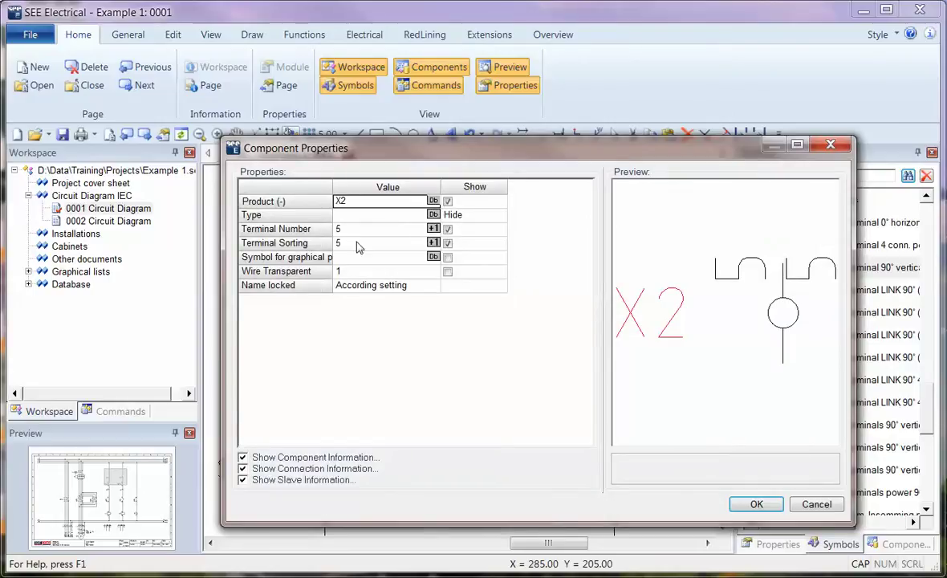
click(447, 243)
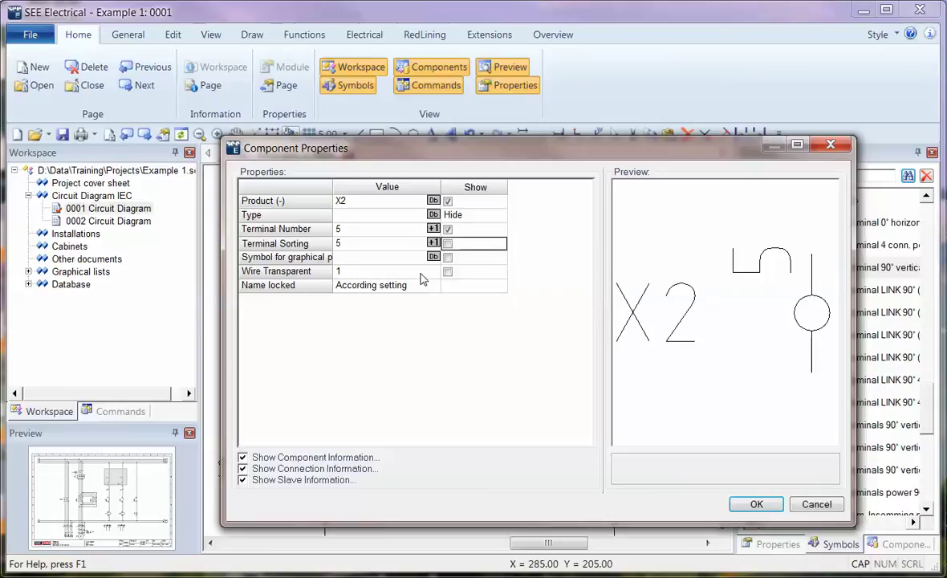
Confirm the terminal properties and move X2 onto the right-hand conductor
click(754, 503)
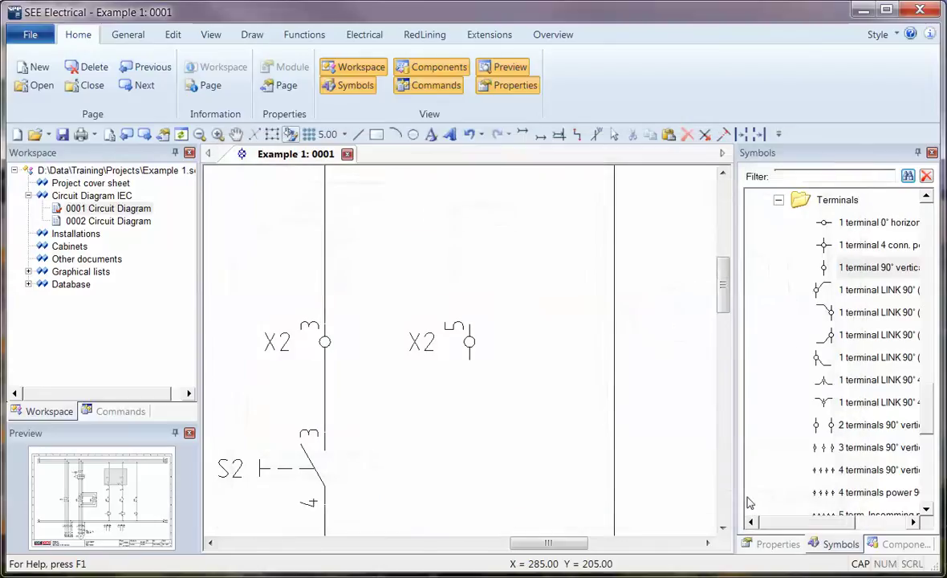
click(448, 326)
drag(482, 349, 614, 353)
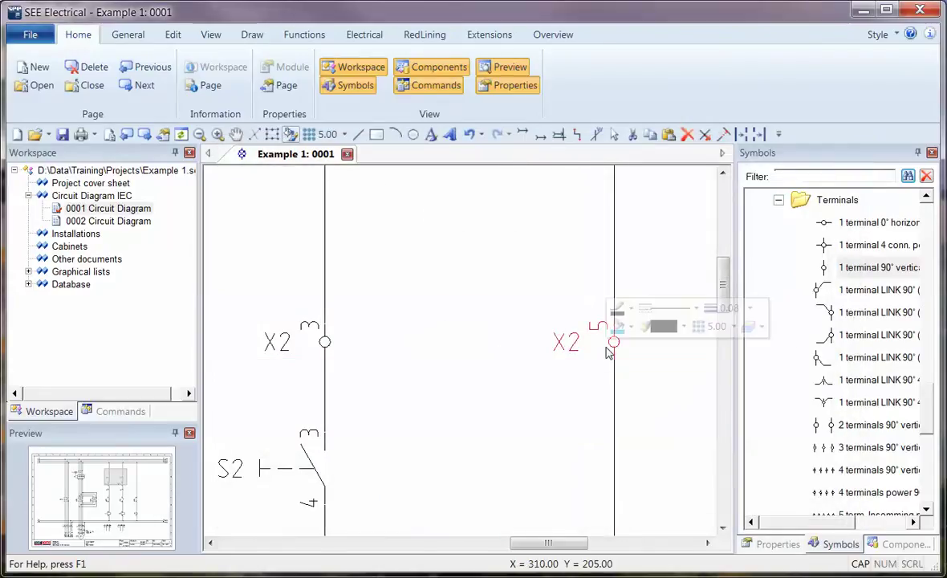
scroll(461, 353, down, 3)
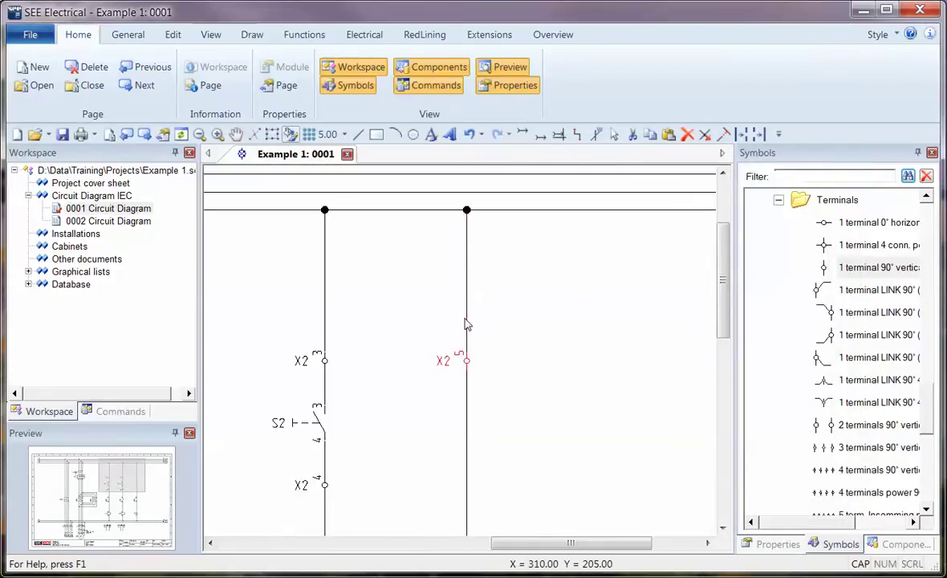
Accept wire number 1 on the right-hand wire, then undo the change
double_click(466, 324)
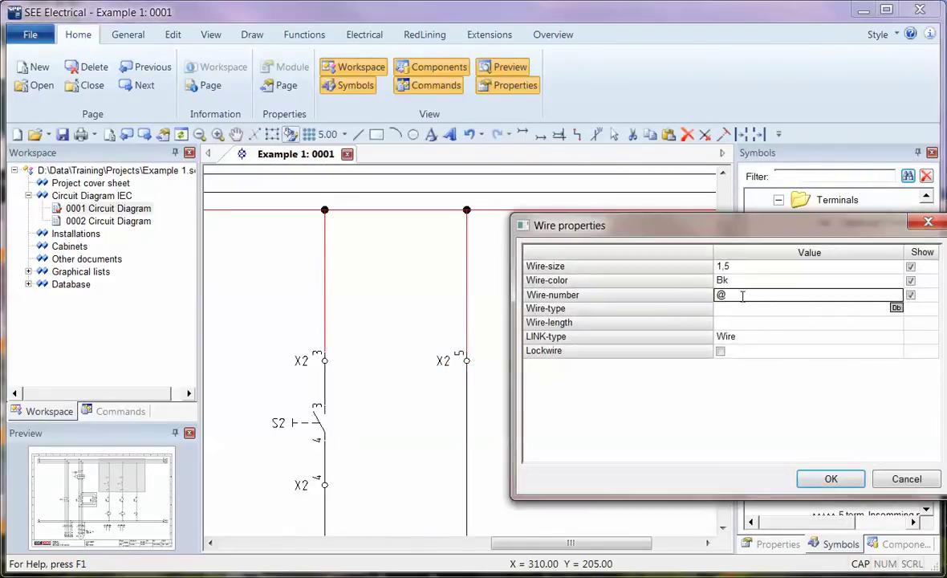
click(815, 477)
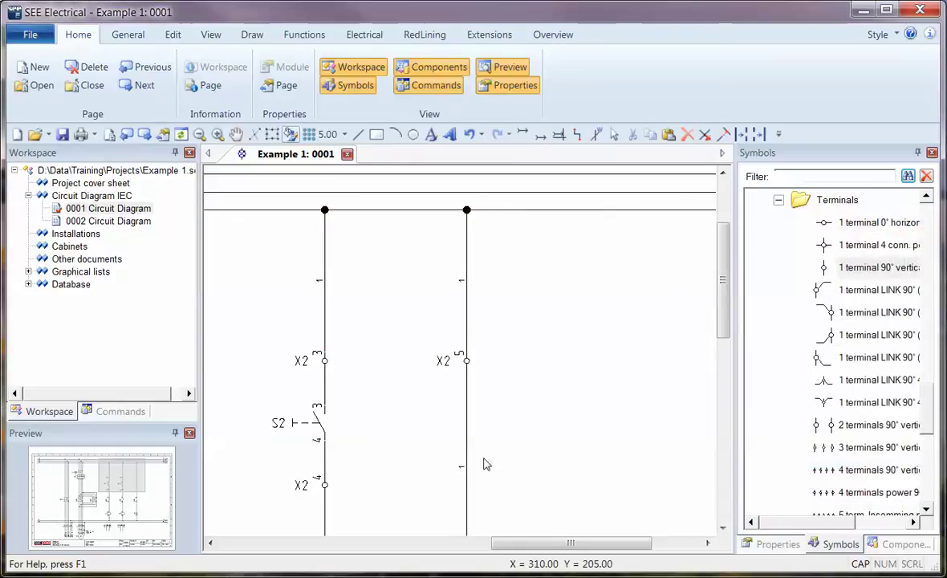
scroll(469, 469, up, 1)
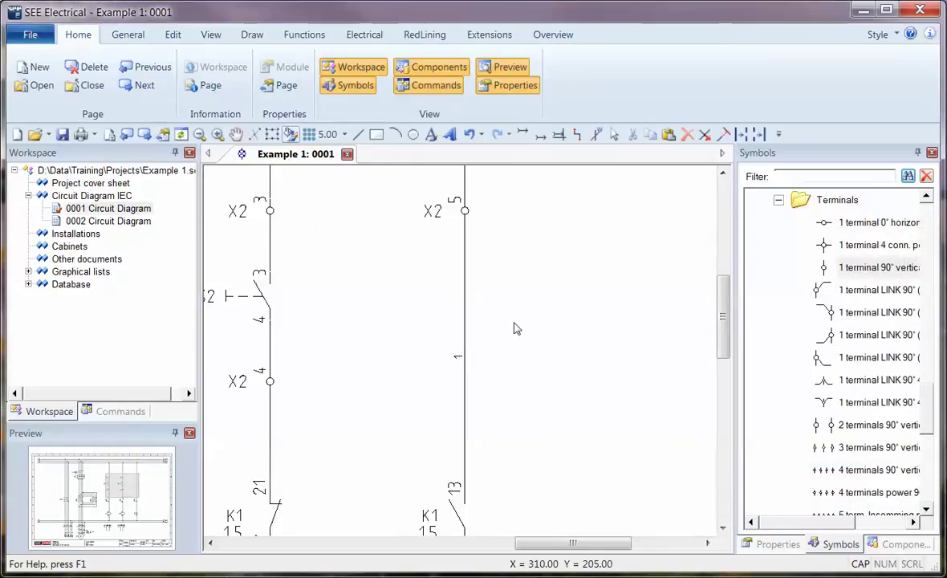
key(ctrl+z)
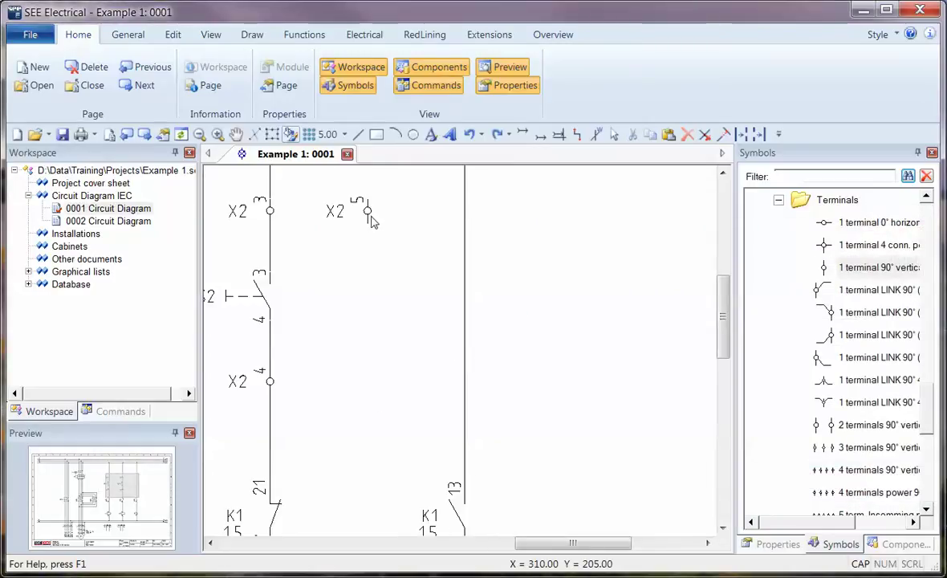
Move terminal X2 5 back onto the right-hand wire and set Wire Transparent to 0
drag(371, 221, 468, 245)
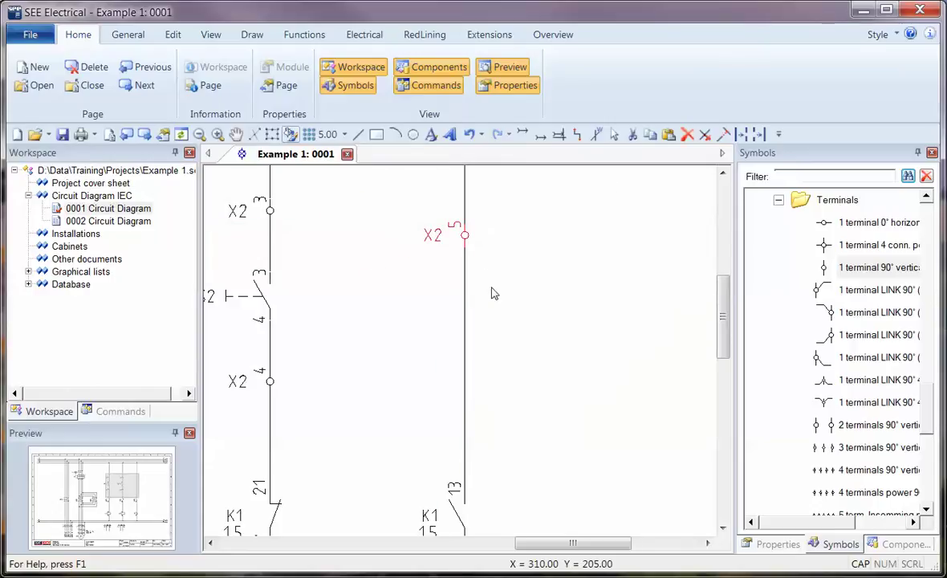
scroll(477, 325, up, 1)
scroll(455, 347, down, 2)
double_click(437, 317)
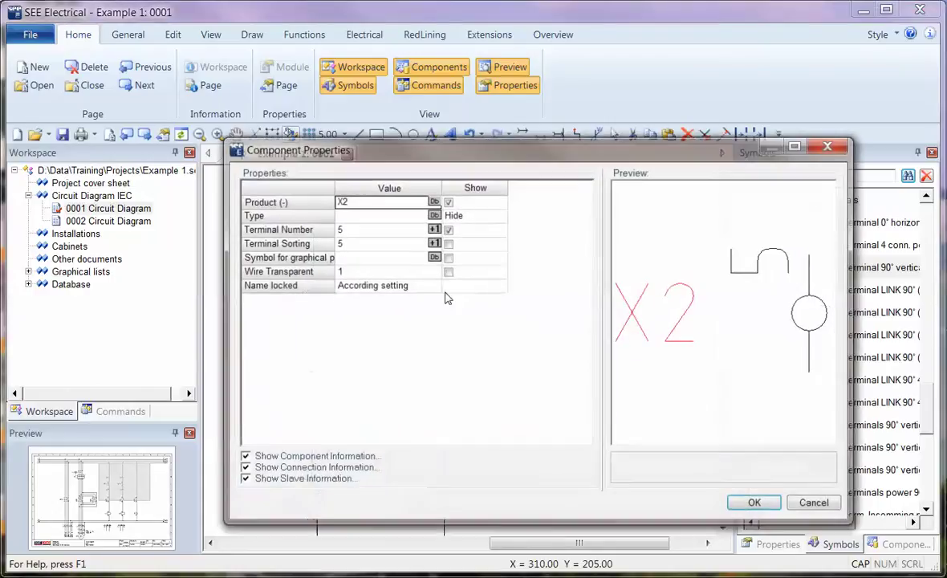
click(359, 275)
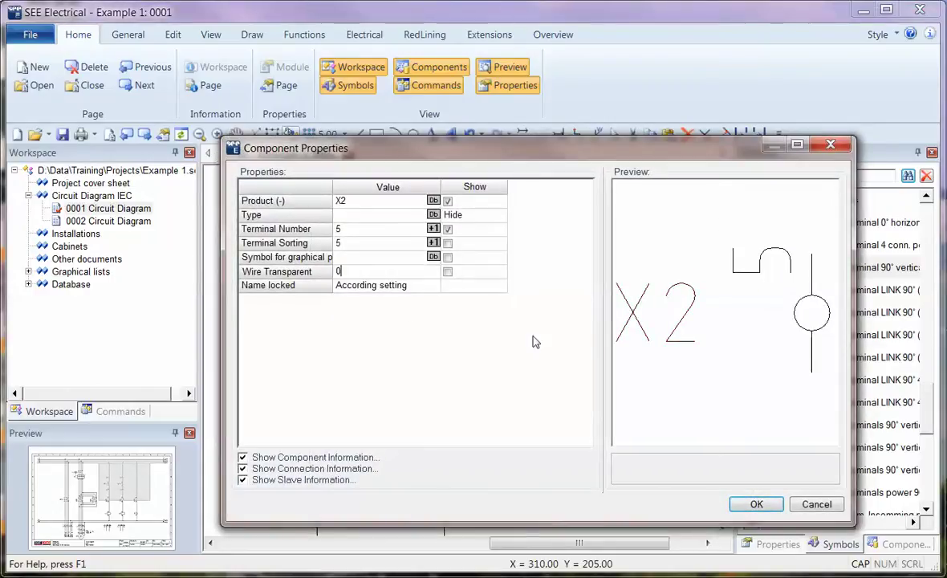
click(754, 503)
Give the right-hand wire wire number 1
double_click(444, 265)
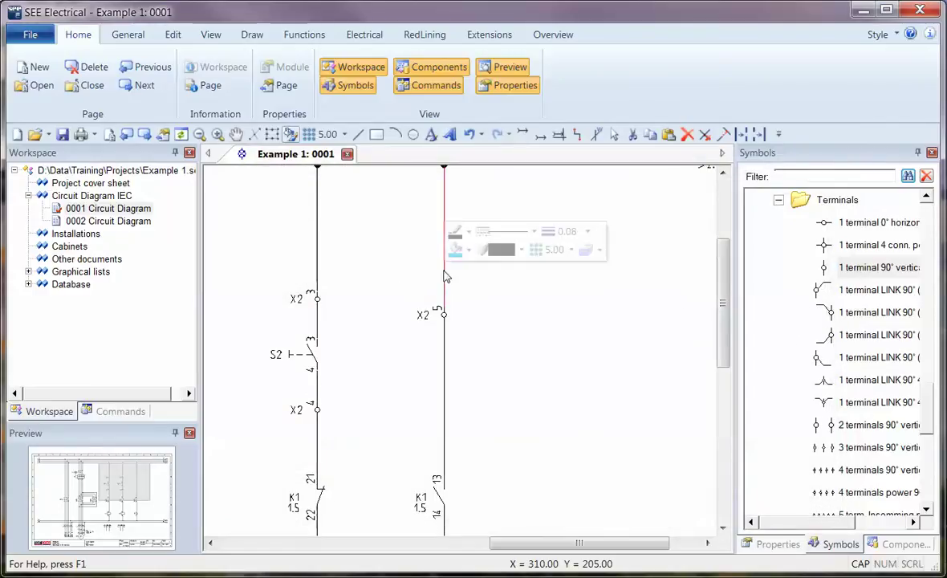
click(734, 296)
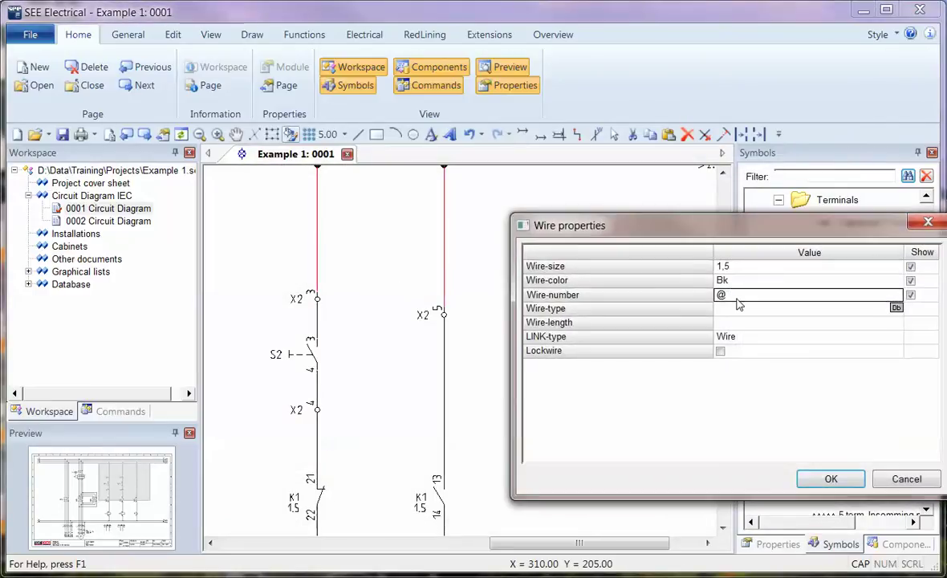
click(827, 479)
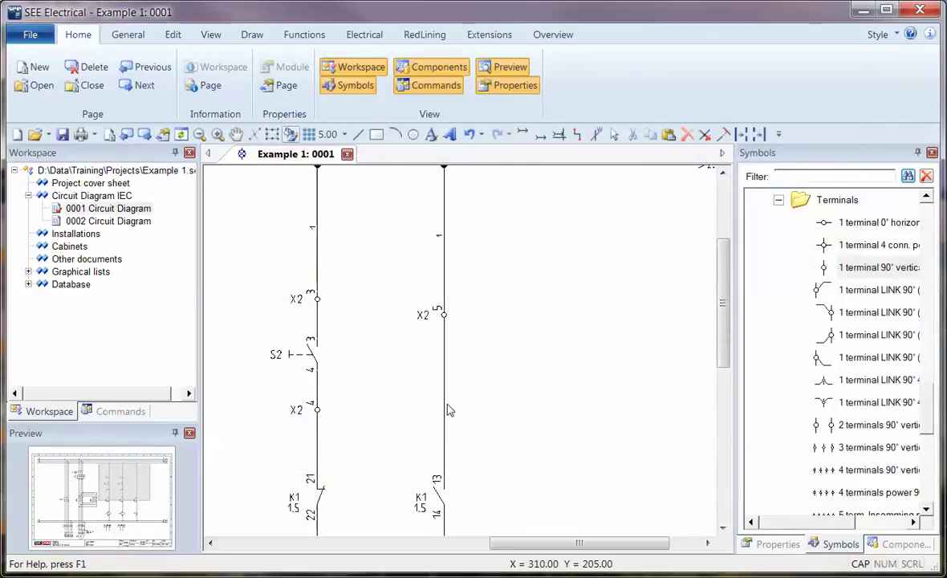
Edit the terminal's Wire Transparent value again and move X2 5 off the wire
double_click(424, 316)
click(391, 274)
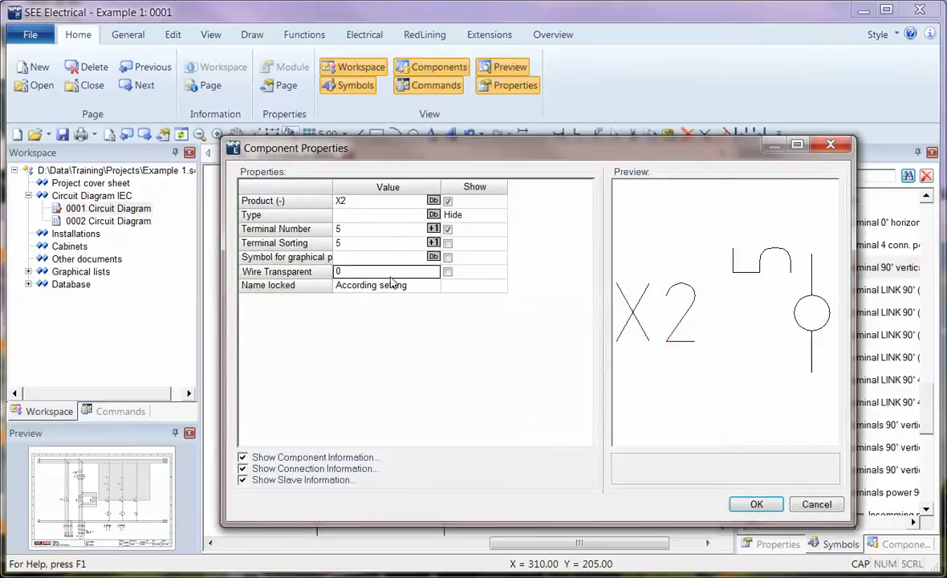
click(755, 503)
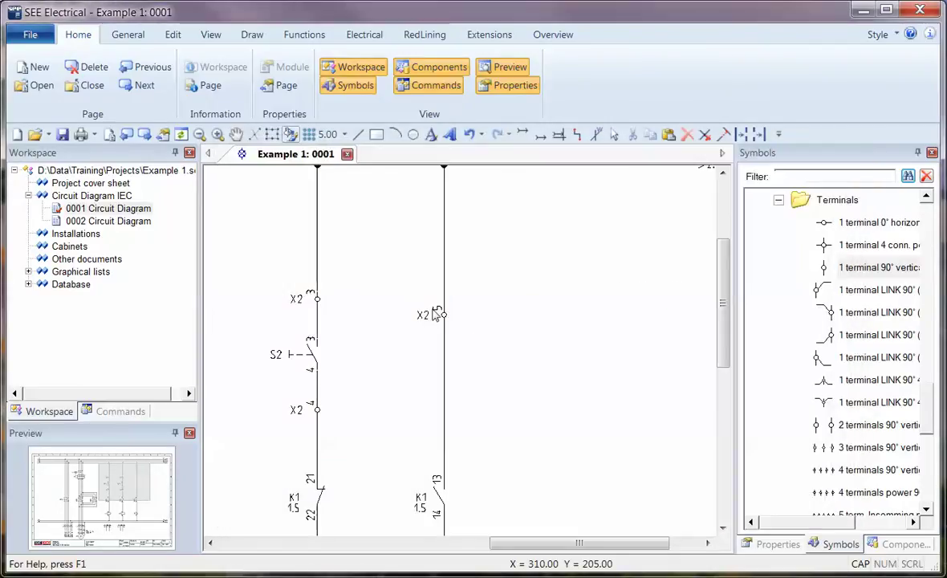
drag(434, 314, 530, 283)
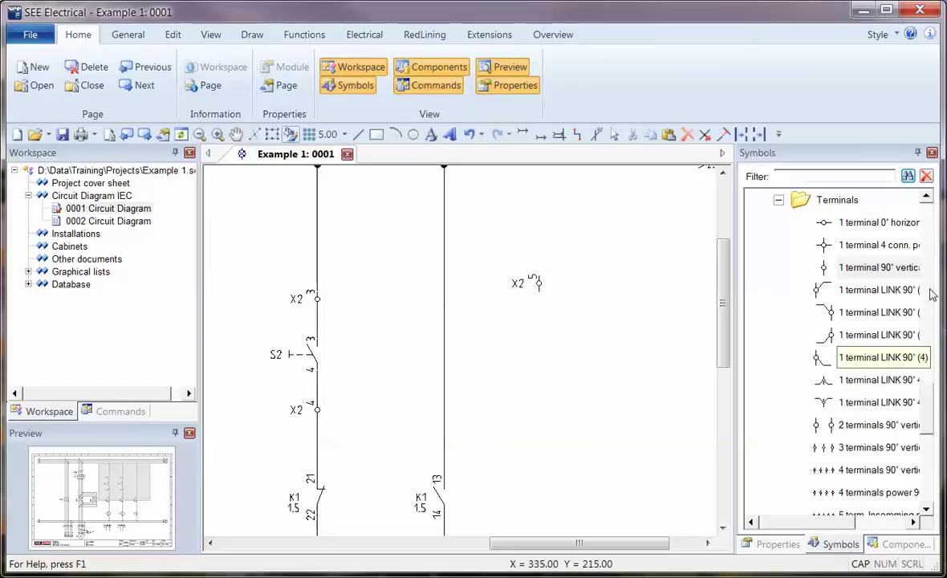
Create a new symbol database named Custom
drag(931, 294, 927, 220)
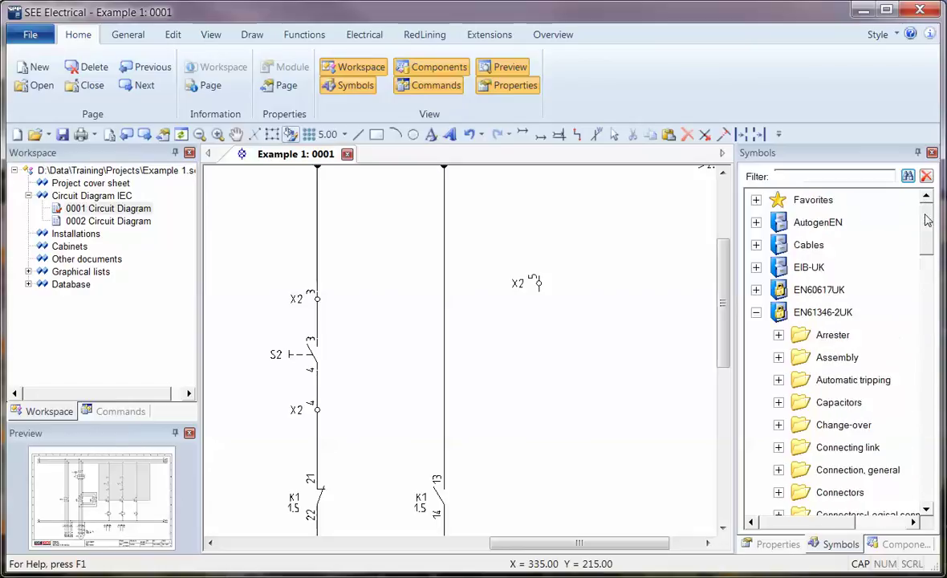
right_click(873, 222)
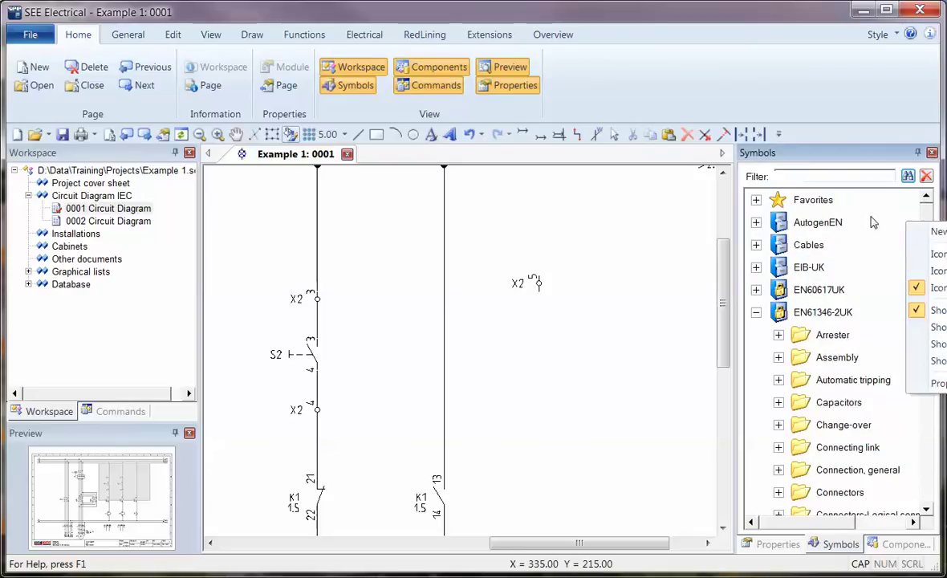
click(899, 218)
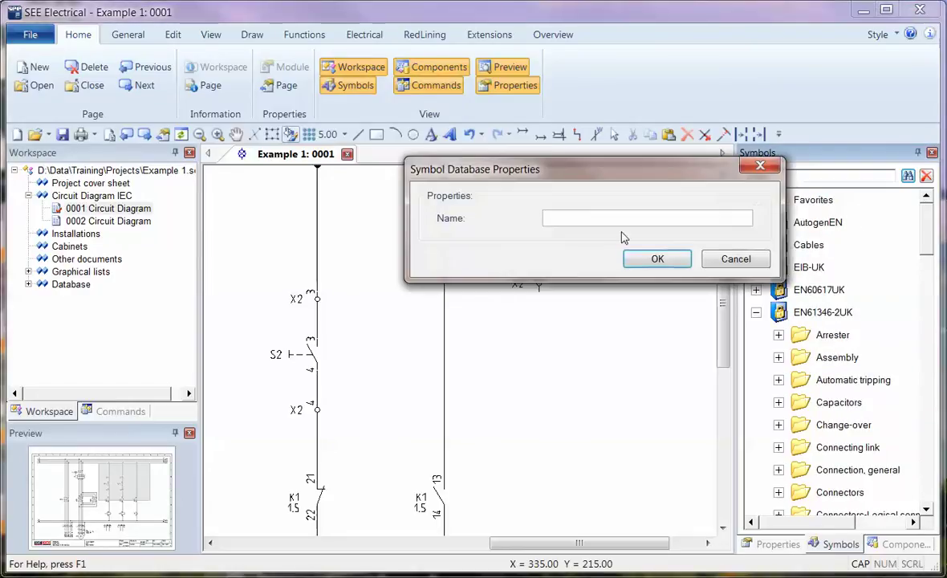
text(Custom)
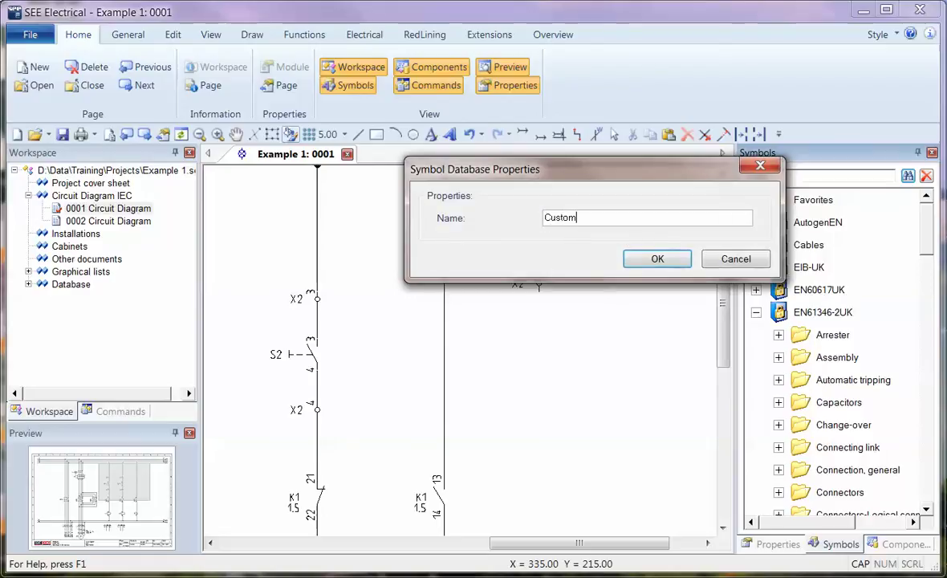
key(Return)
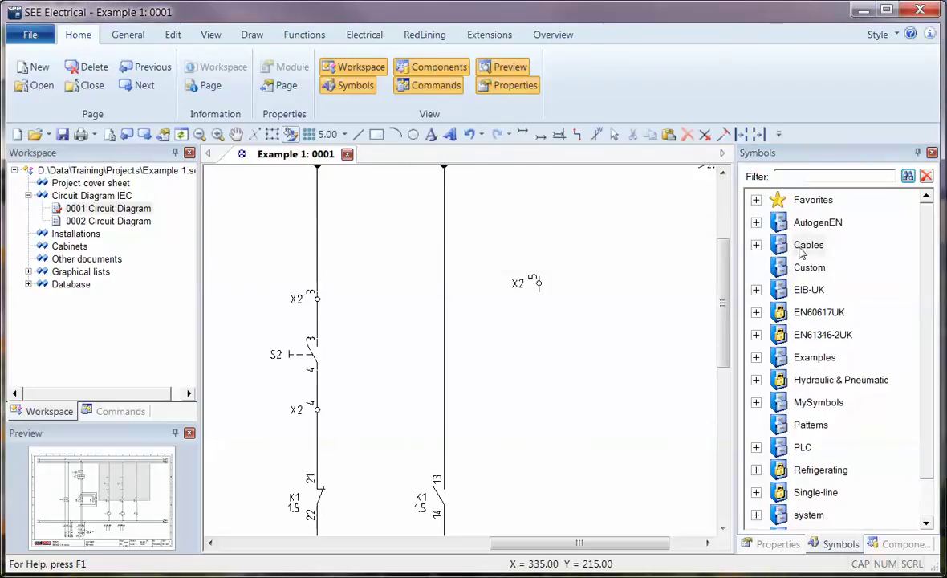
Add a Terminals folder inside the Custom database
right_click(803, 268)
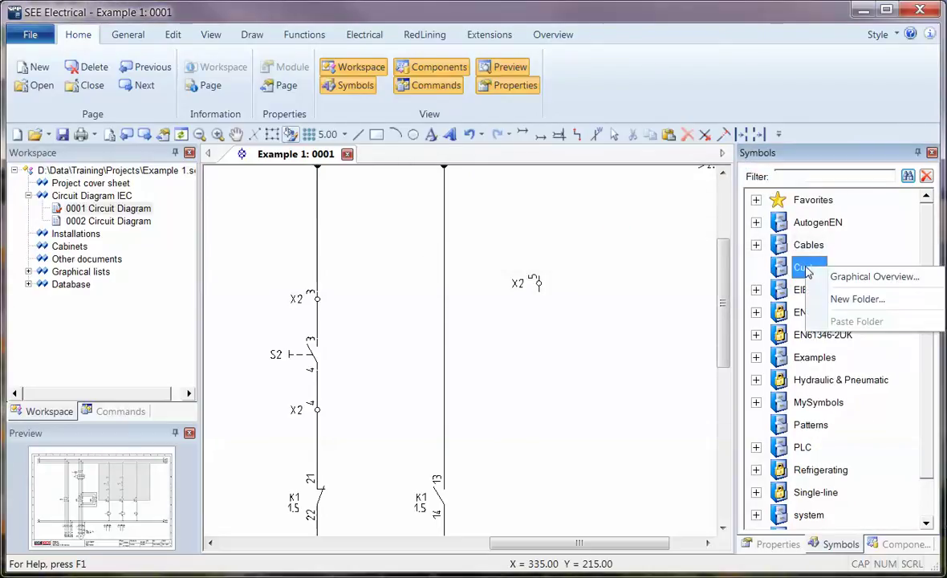
click(857, 299)
text(Te)
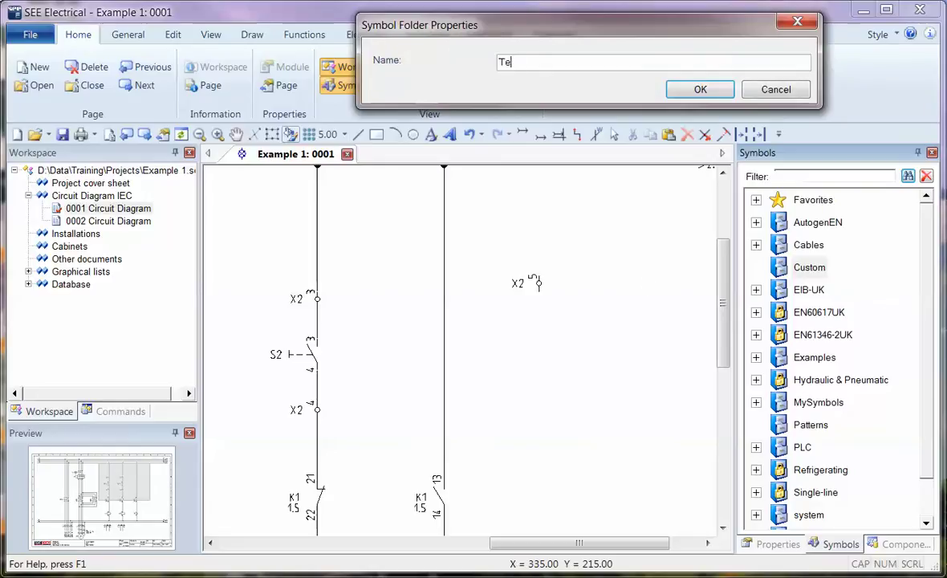
text(rminals)
key(Return)
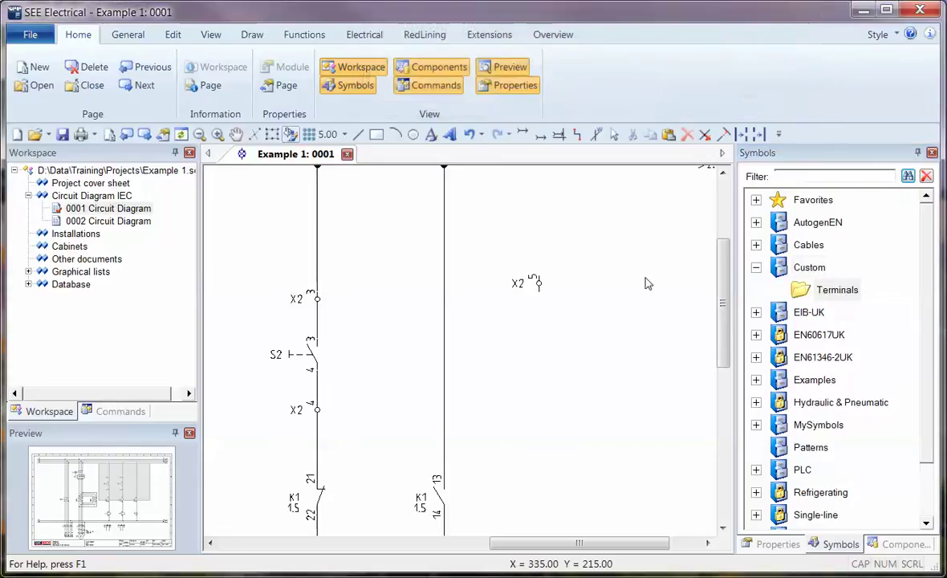
Set the loose terminal's product to X with no terminal number, targeting the Terminals folder
double_click(540, 285)
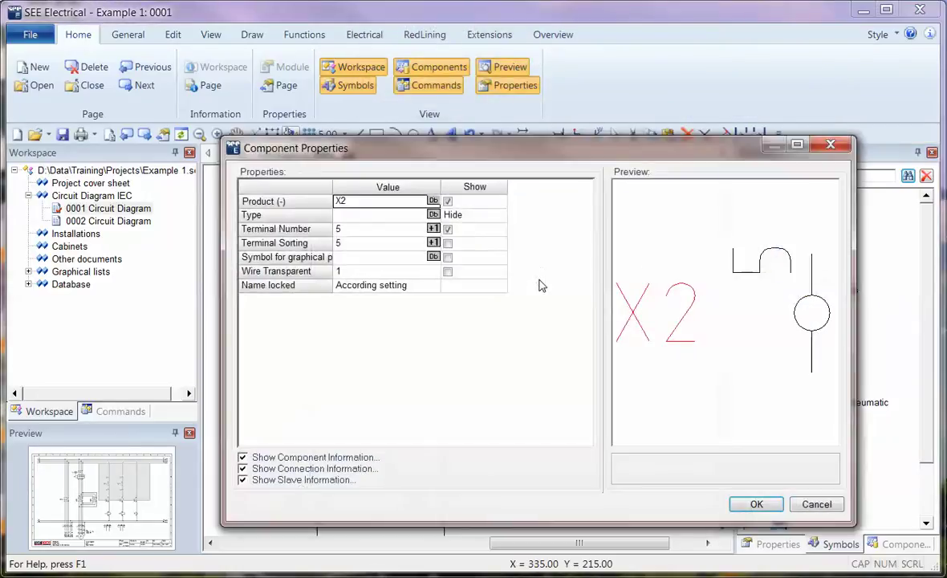
click(361, 203)
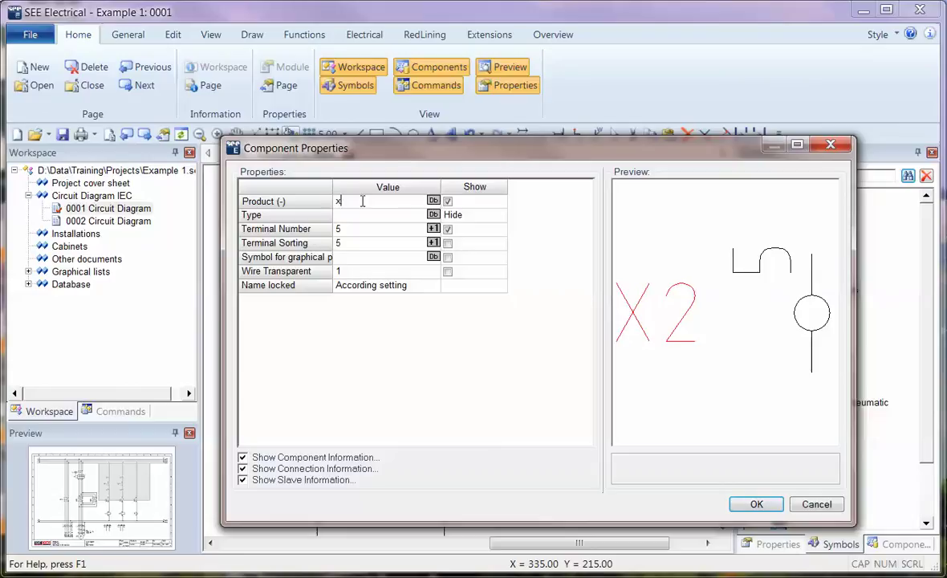
click(351, 231)
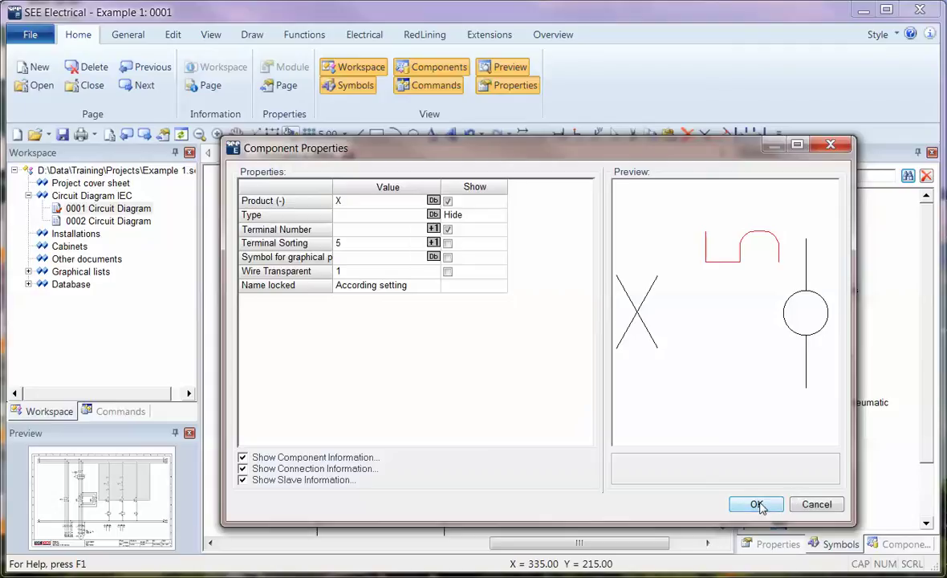
click(756, 504)
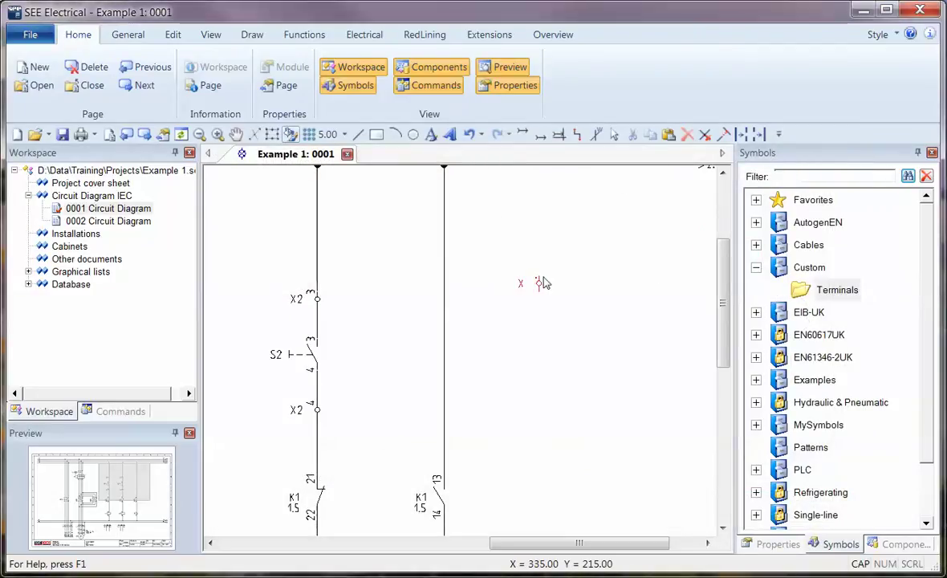
click(844, 297)
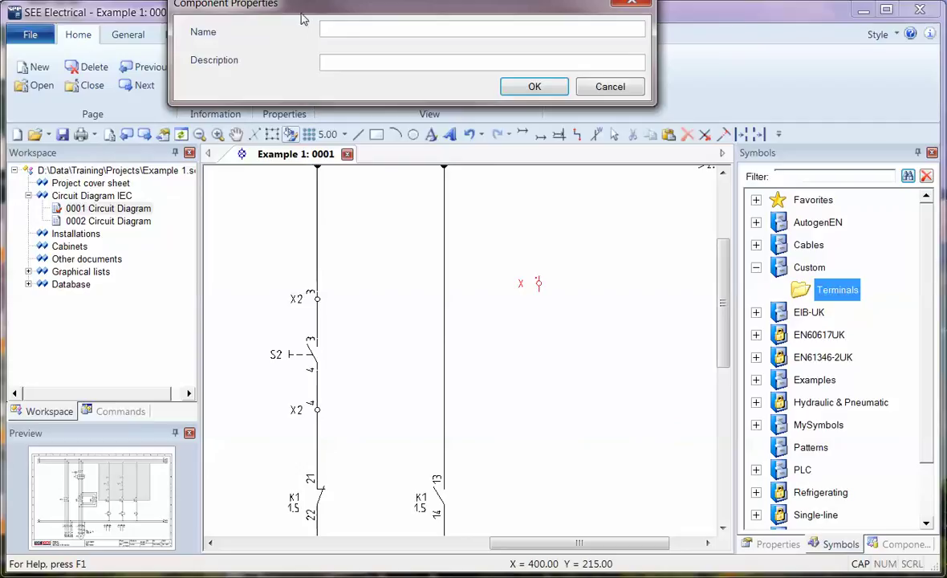
Save the symbol as X-WT with description 'Wire transparent teremin'
drag(300, 11, 286, 135)
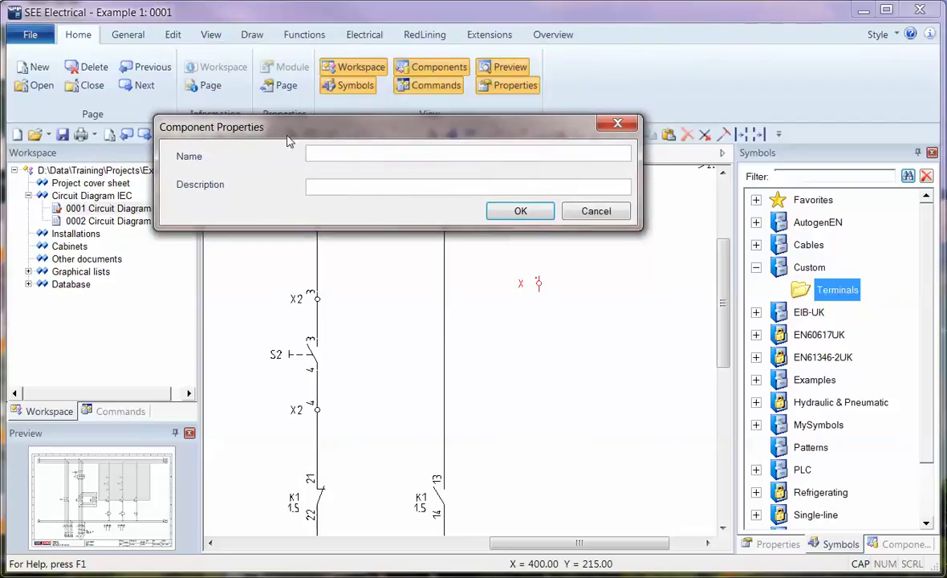
text(X-WT)
click(334, 188)
text(Wire transparent tereminal)
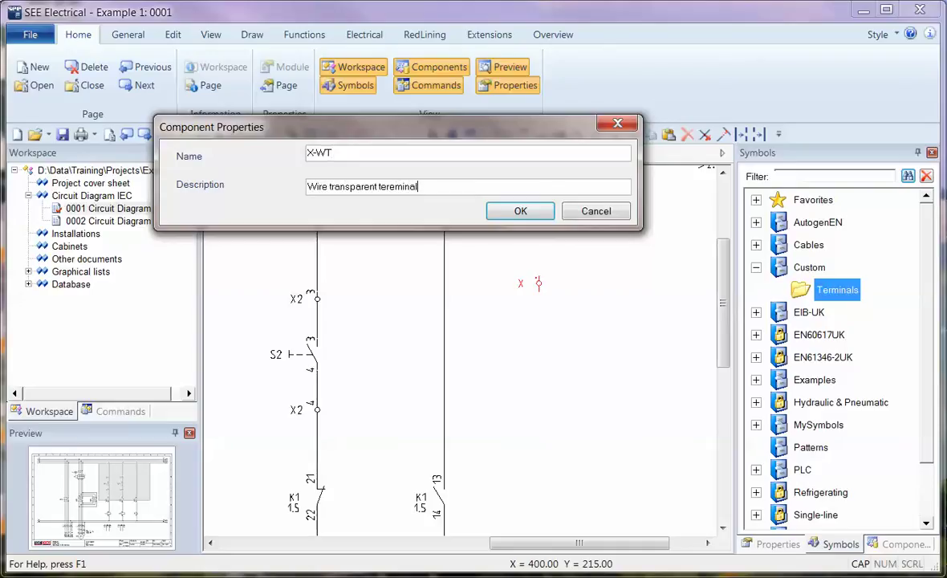
click(531, 213)
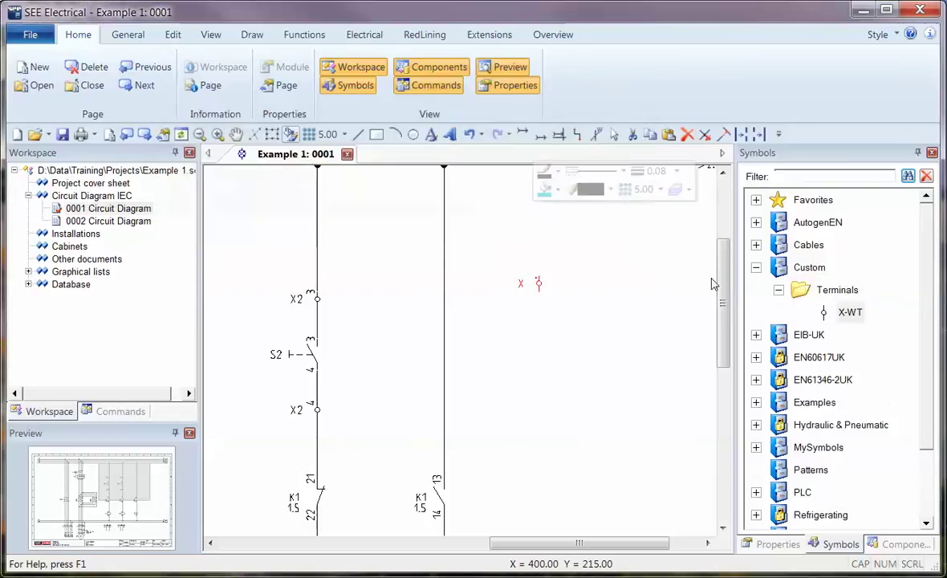
click(847, 313)
Place an X-WT terminal on the right-hand conductor as product X2, labelled X2 5
click(446, 344)
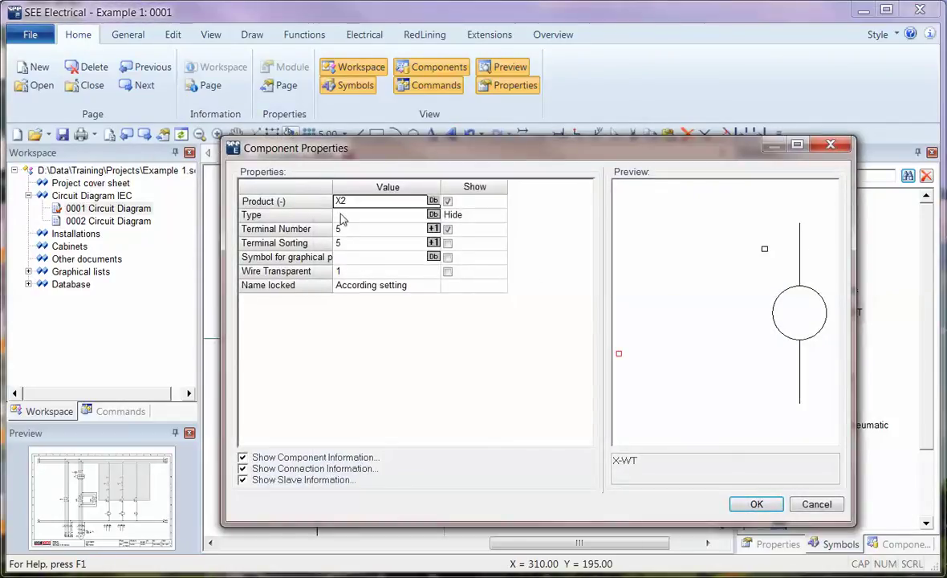
click(342, 202)
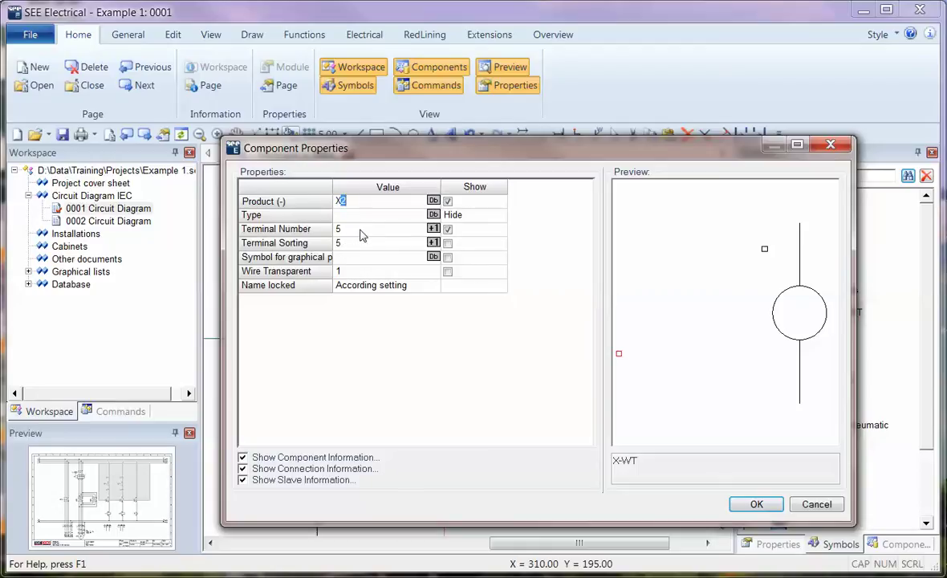
click(756, 504)
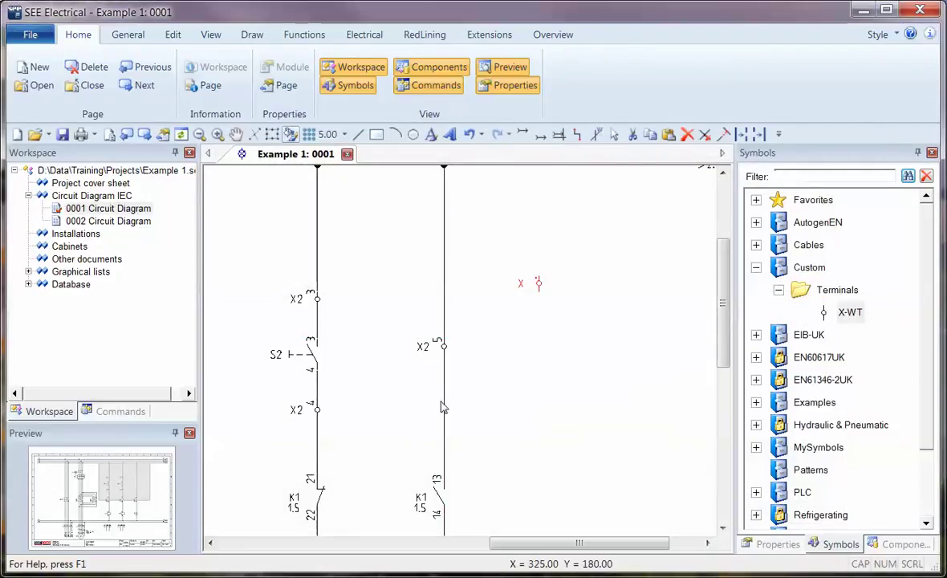